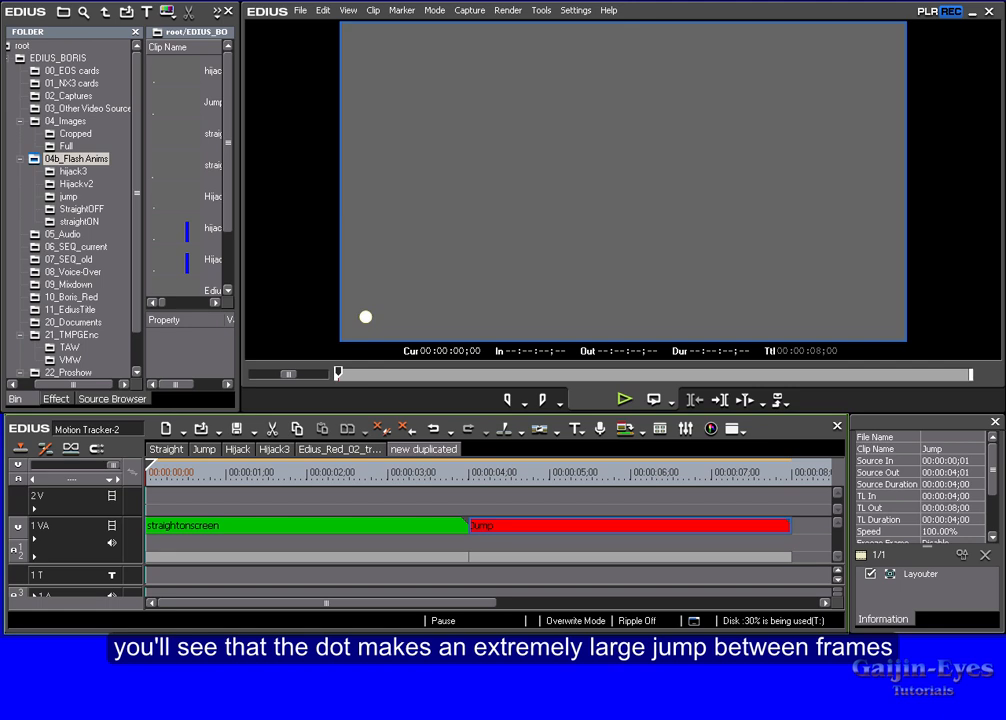
Step: Apply the Boris RED 5 FL video filter to the green straightonscreen clip and open it in Boris RED
{"action": "key", "text": "space"}
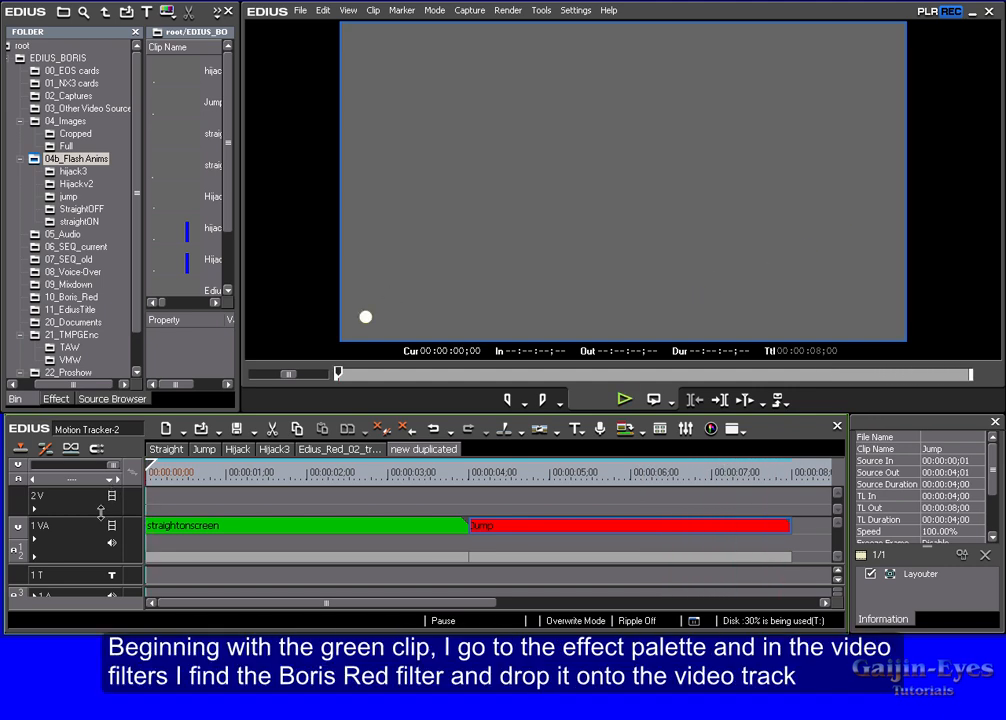
{"action": "left_click", "coordinate": [56, 399]}
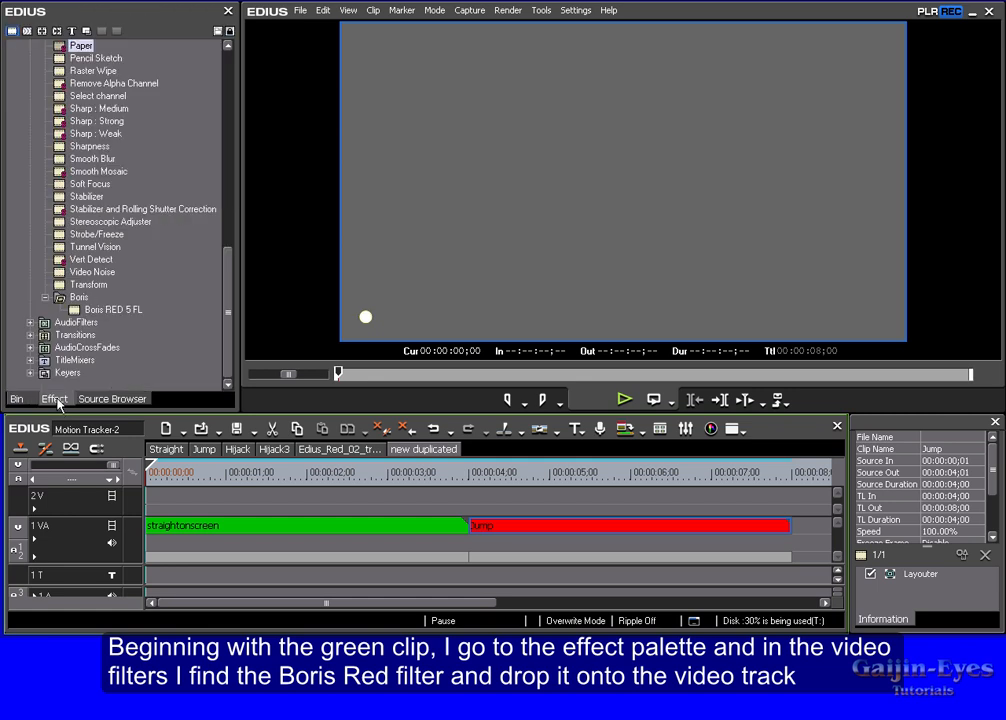
{"action": "left_click", "coordinate": [77, 310]}
{"action": "left_click_drag", "start_coordinate": [77, 311], "coordinate": [281, 530]}
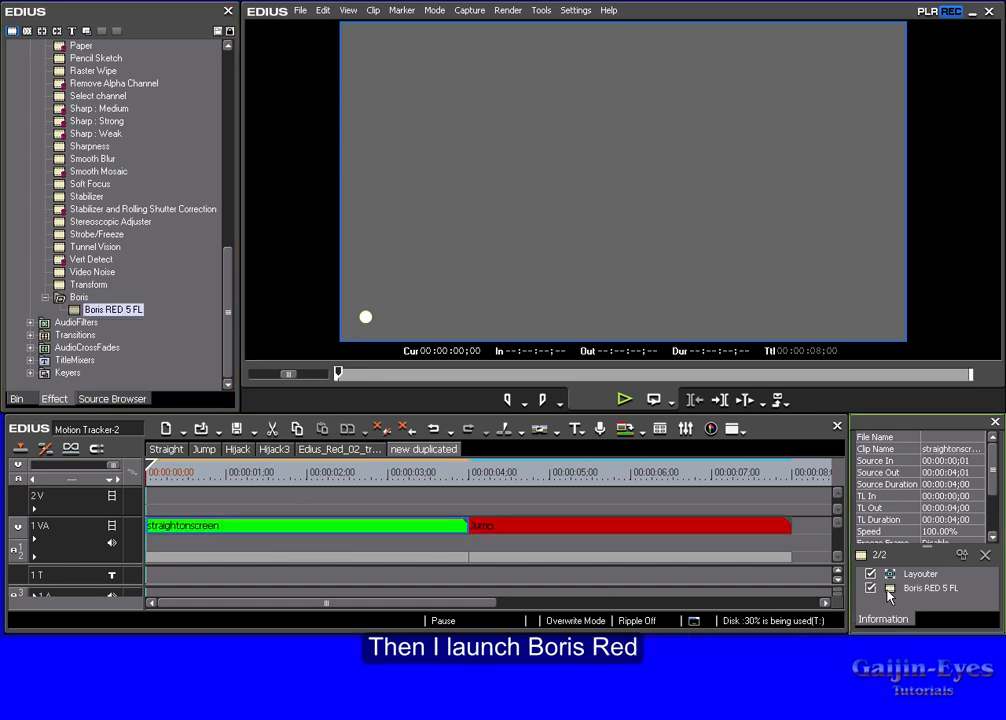
{"action": "double_click", "coordinate": [893, 592]}
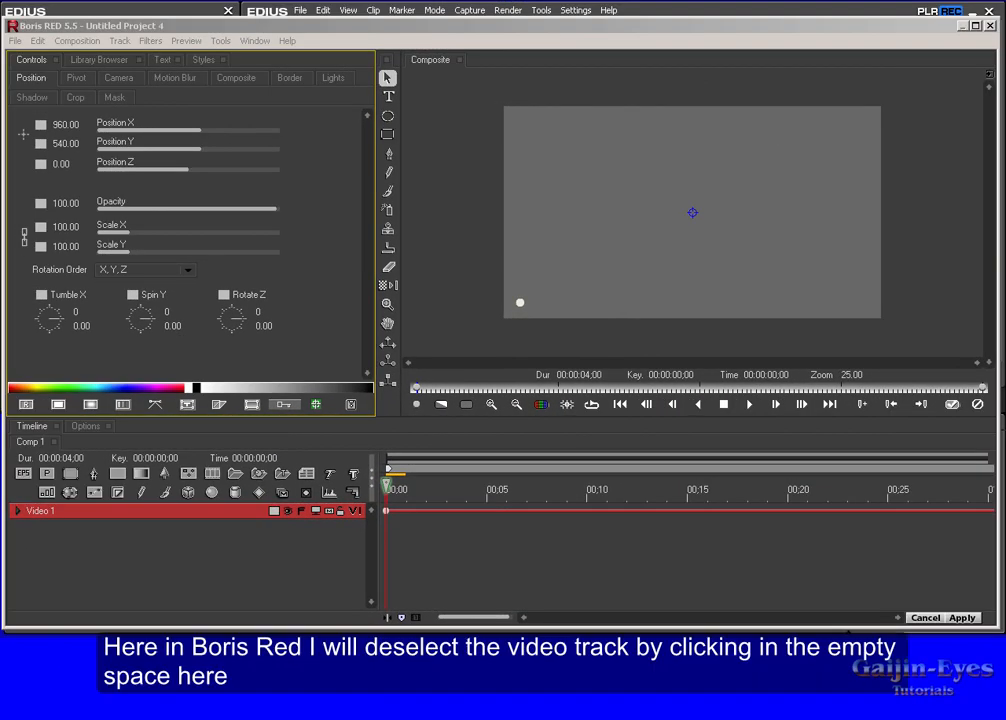
Step: With no track selected, add a Motion Tracker filter from the Motion group and open its own preview window
{"action": "left_click", "coordinate": [110, 560]}
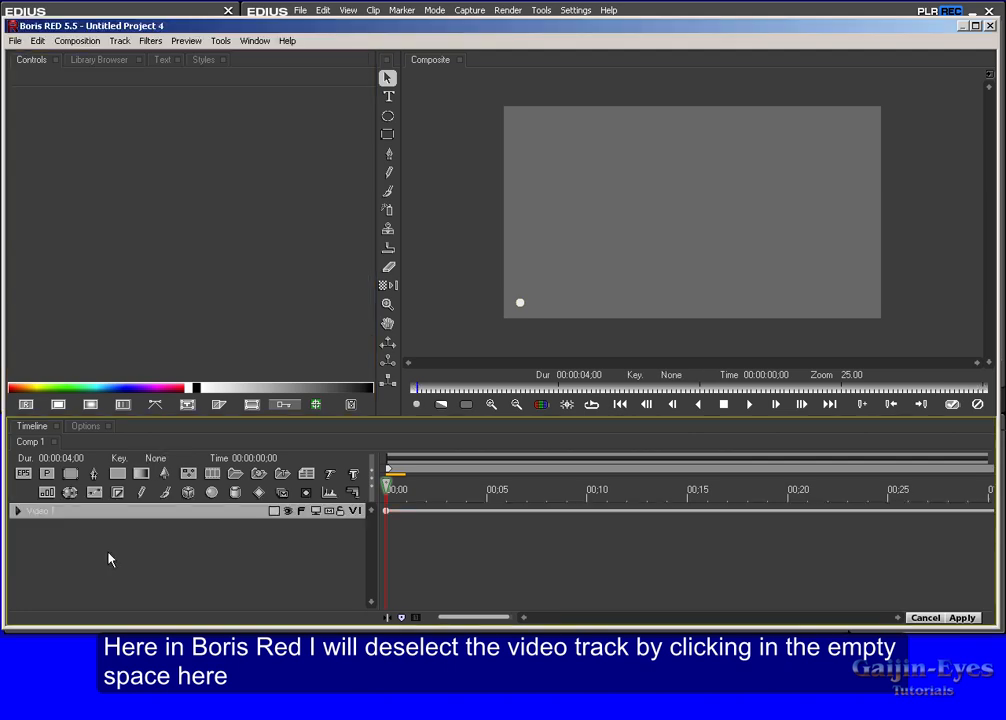
{"action": "left_click", "coordinate": [146, 42]}
{"action": "mouse_move", "coordinate": [200, 190]}
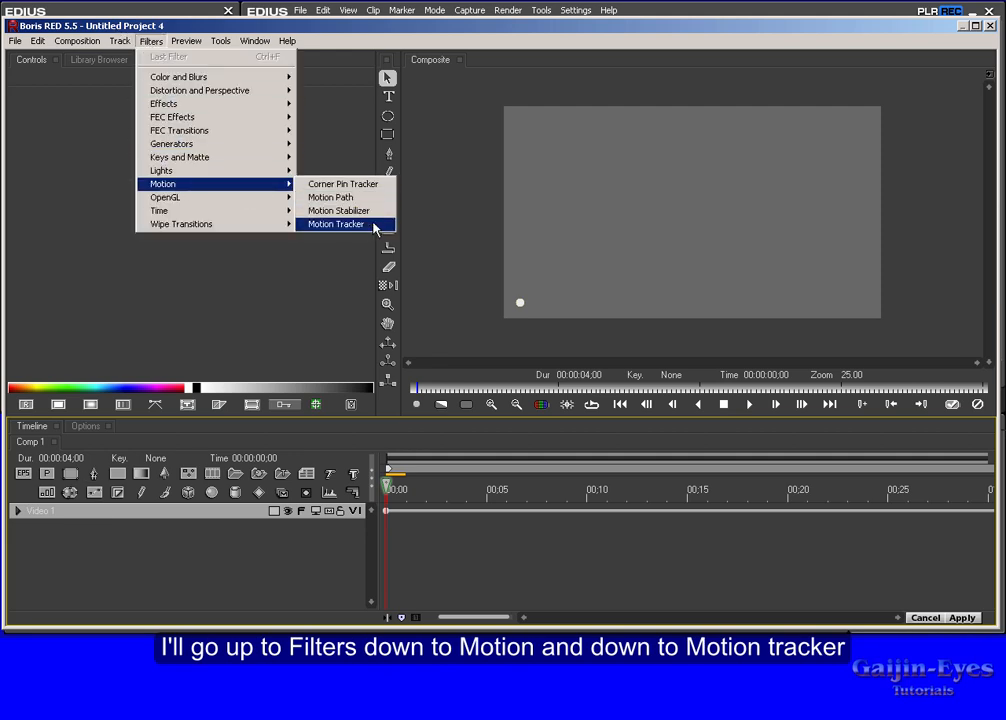
{"action": "left_click", "coordinate": [376, 226]}
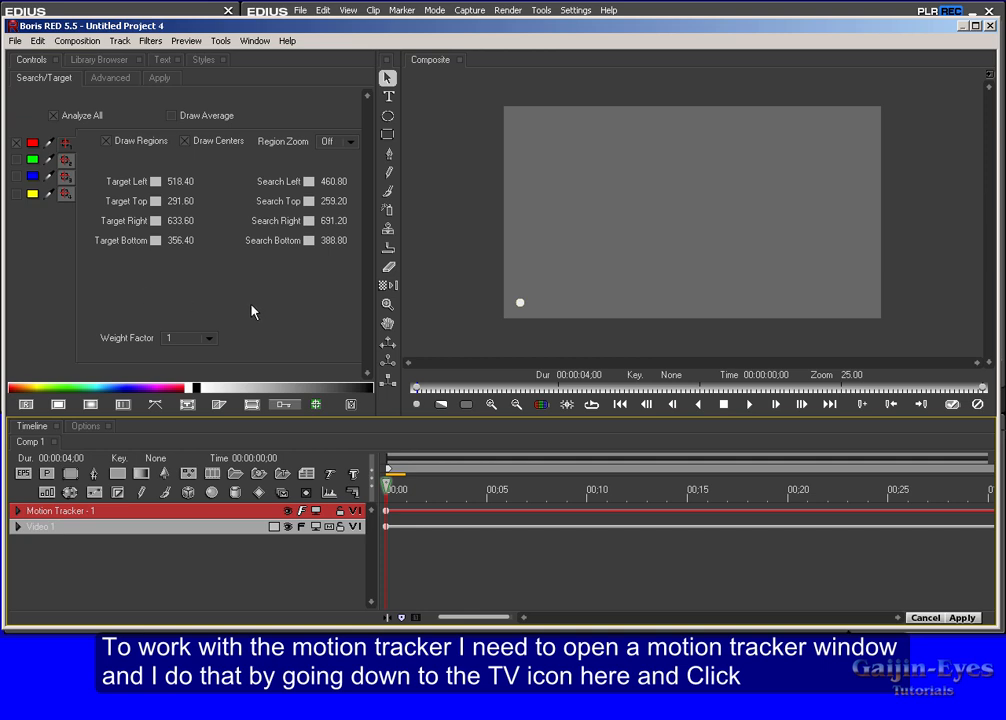
{"action": "left_click", "coordinate": [316, 511]}
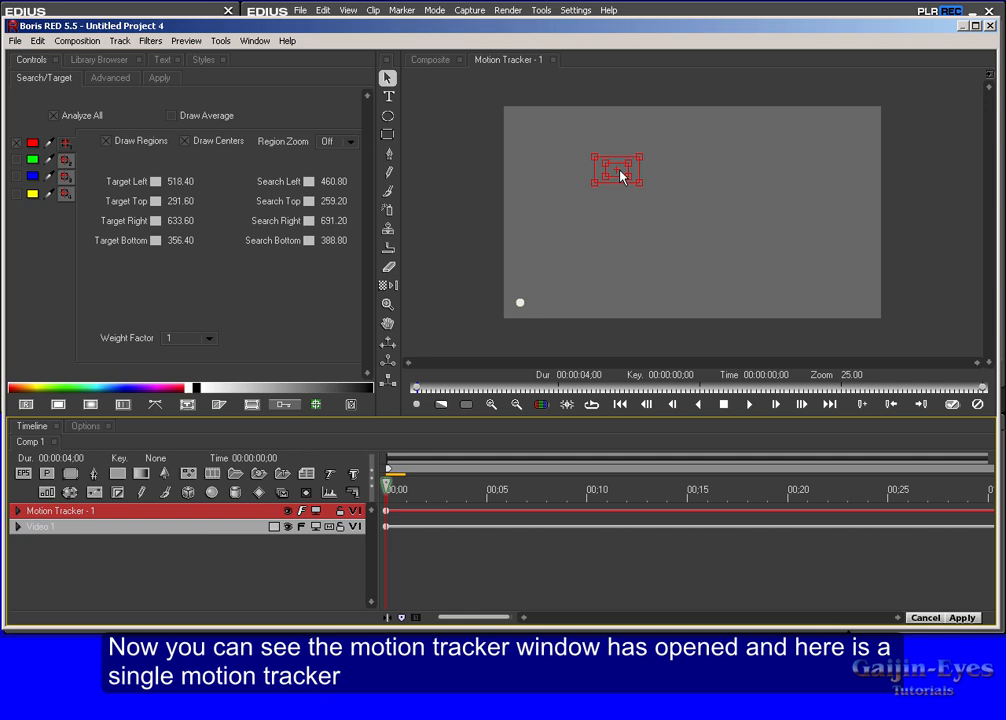
Step: Place the tracker region over the white dot at the first frame and analyze its motion
{"action": "left_click_drag", "start_coordinate": [616, 172], "coordinate": [522, 305]}
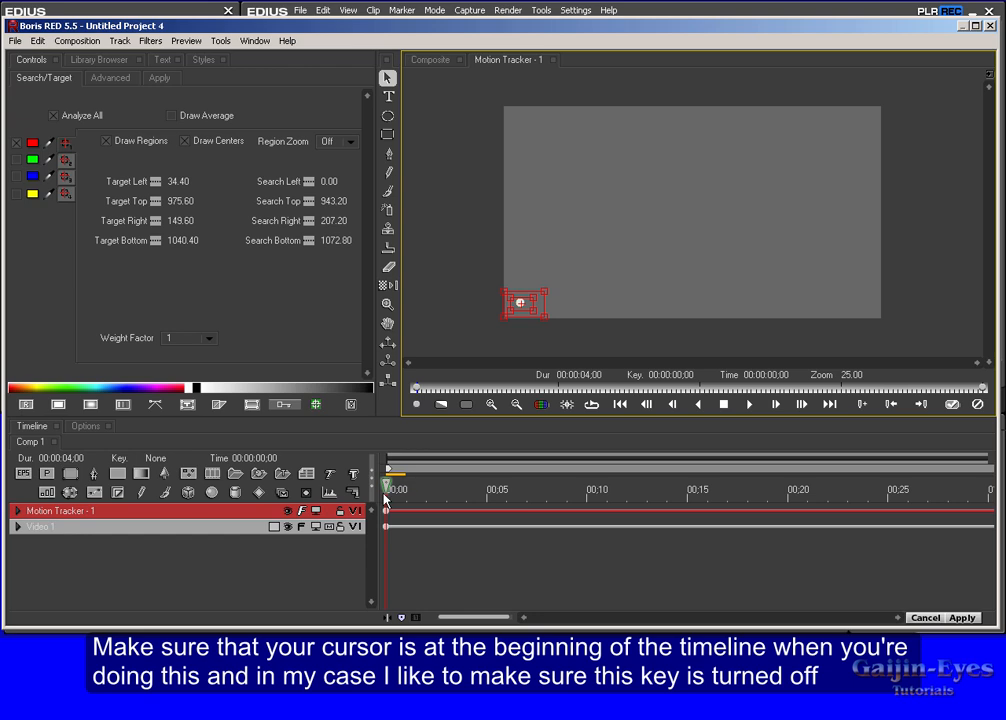
{"action": "left_click", "coordinate": [286, 408]}
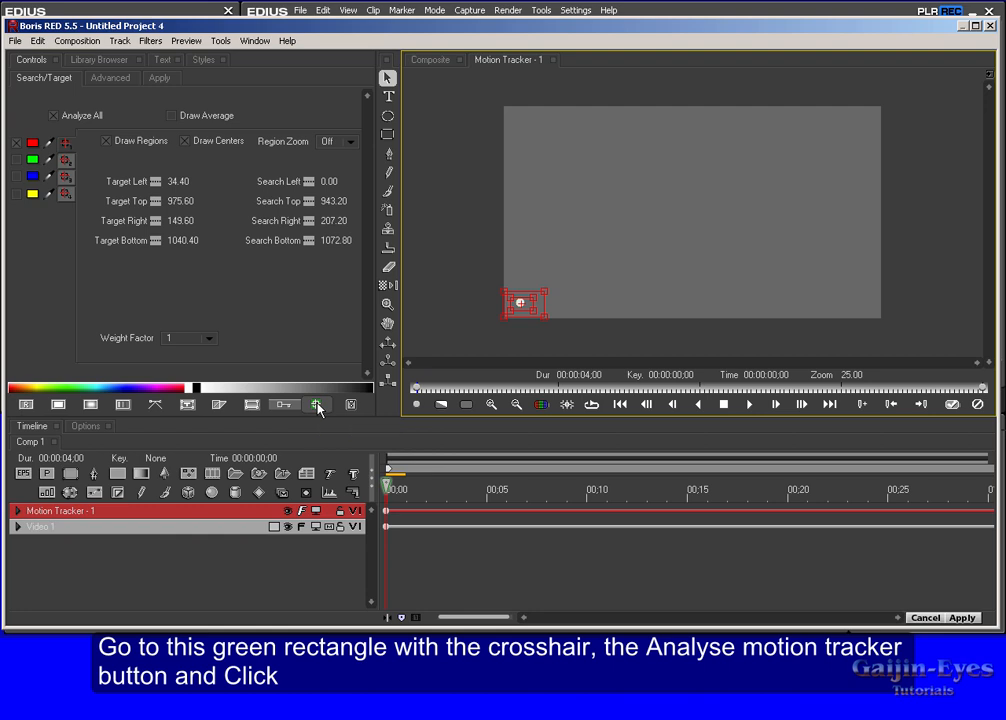
{"action": "left_click", "coordinate": [316, 404]}
{"action": "left_click_drag", "start_coordinate": [485, 226], "coordinate": [336, 193]}
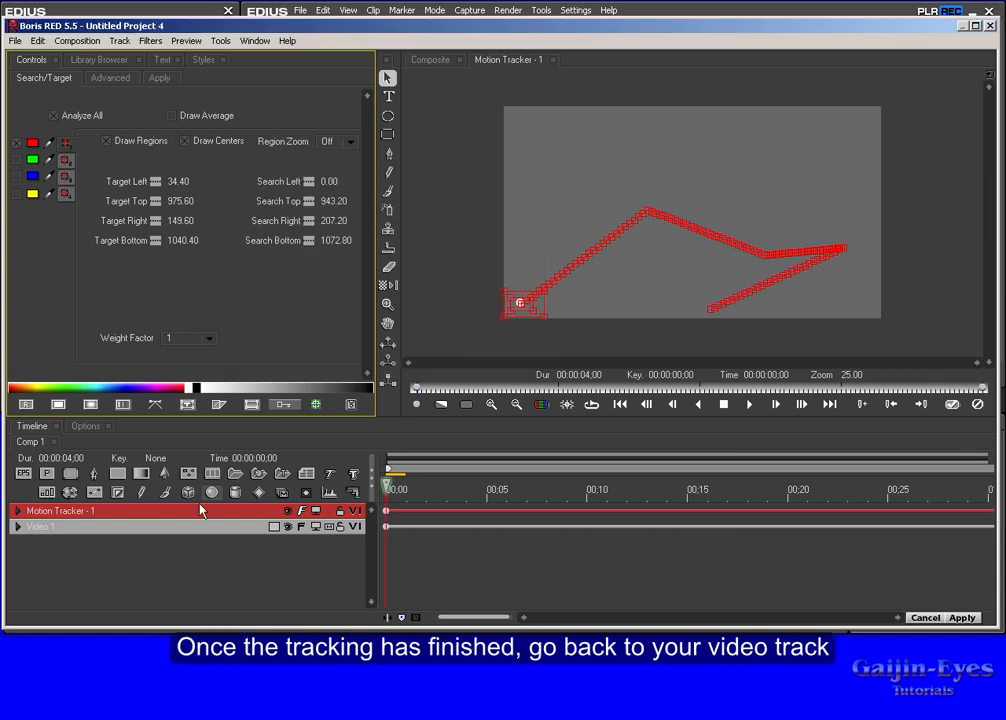
Step: With no track selected, add a vector text track containing the letter "T"
{"action": "left_click", "coordinate": [91, 528]}
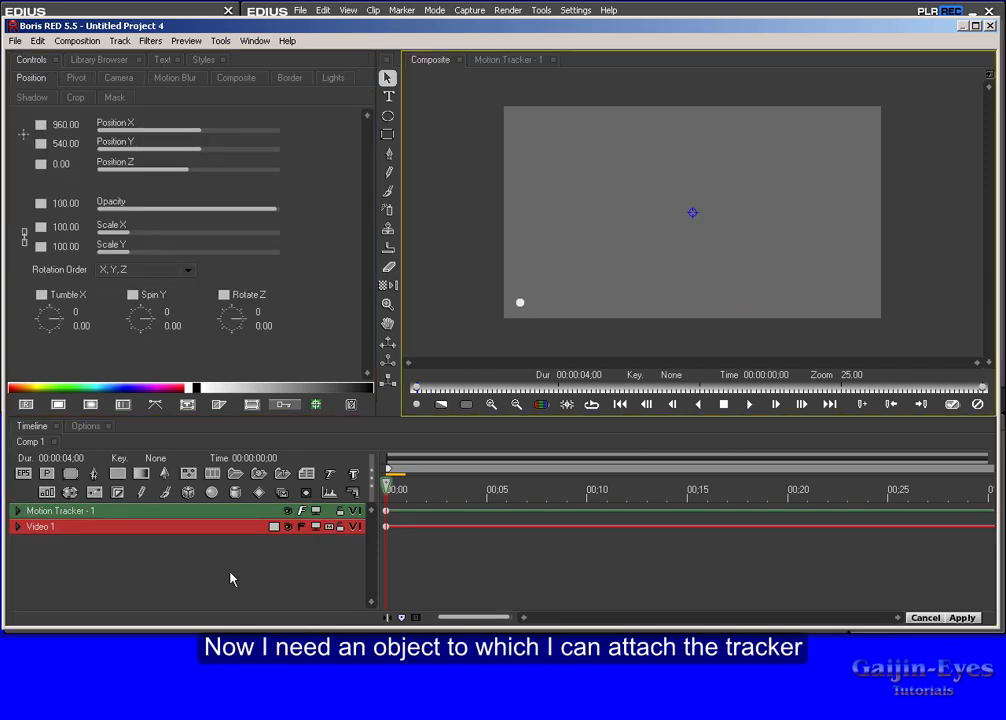
{"action": "left_click", "coordinate": [174, 574]}
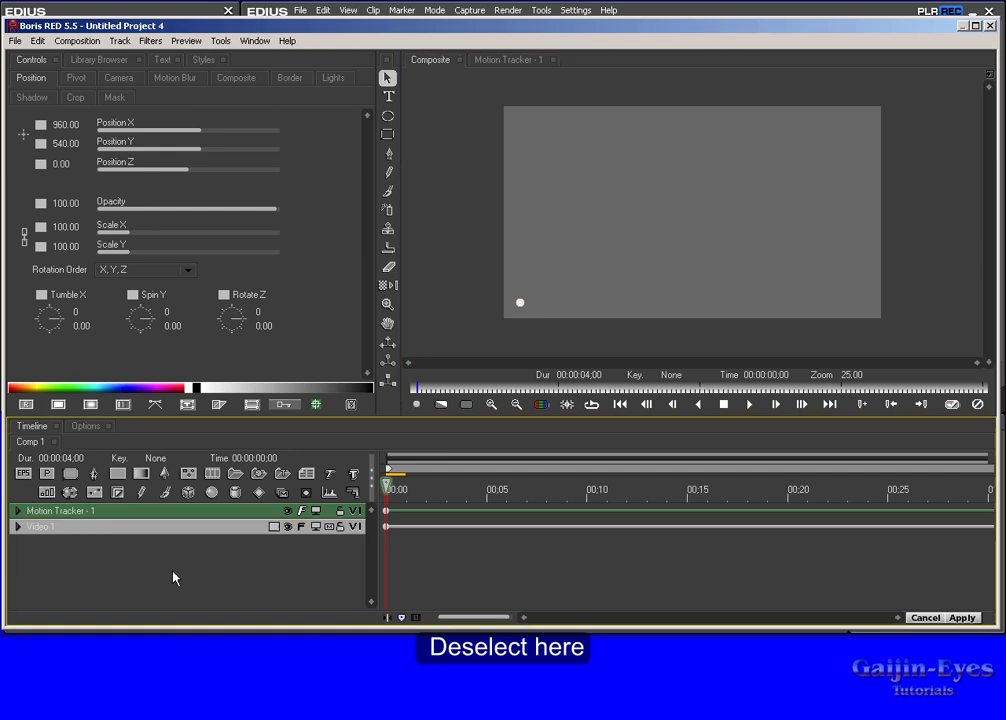
{"action": "left_click", "coordinate": [330, 476]}
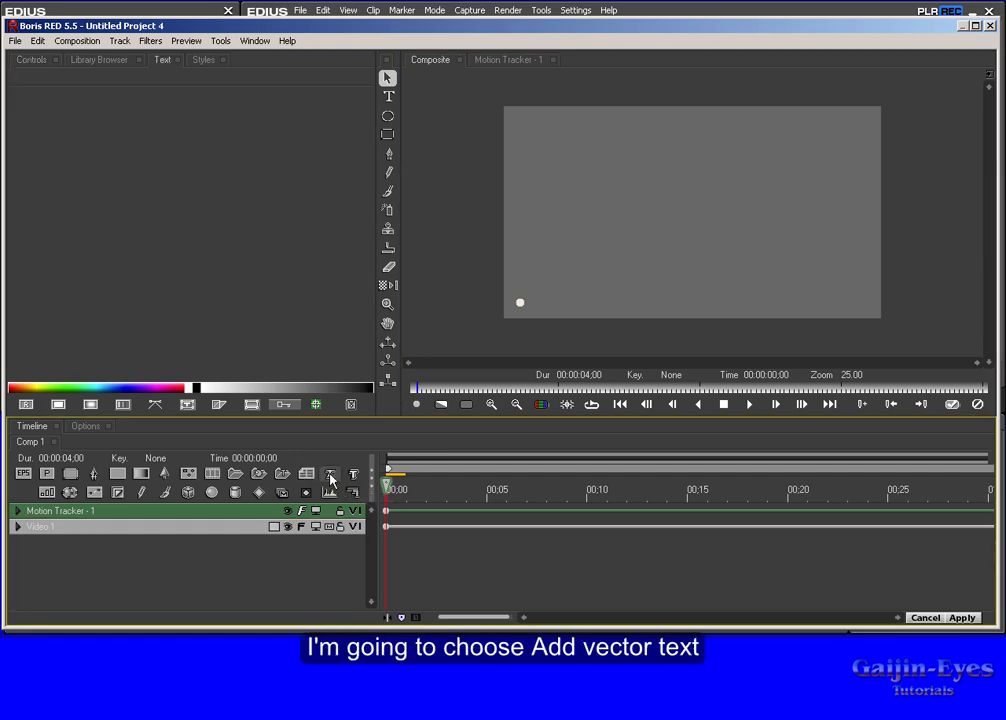
{"action": "left_click", "coordinate": [77, 170]}
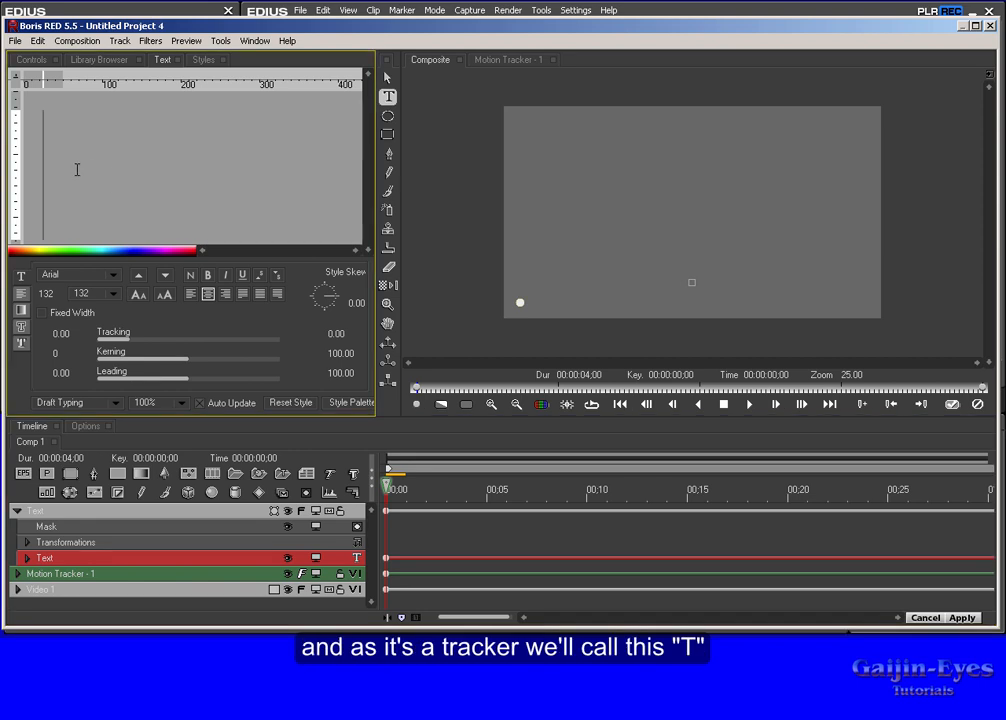
{"action": "type", "text": "T"}
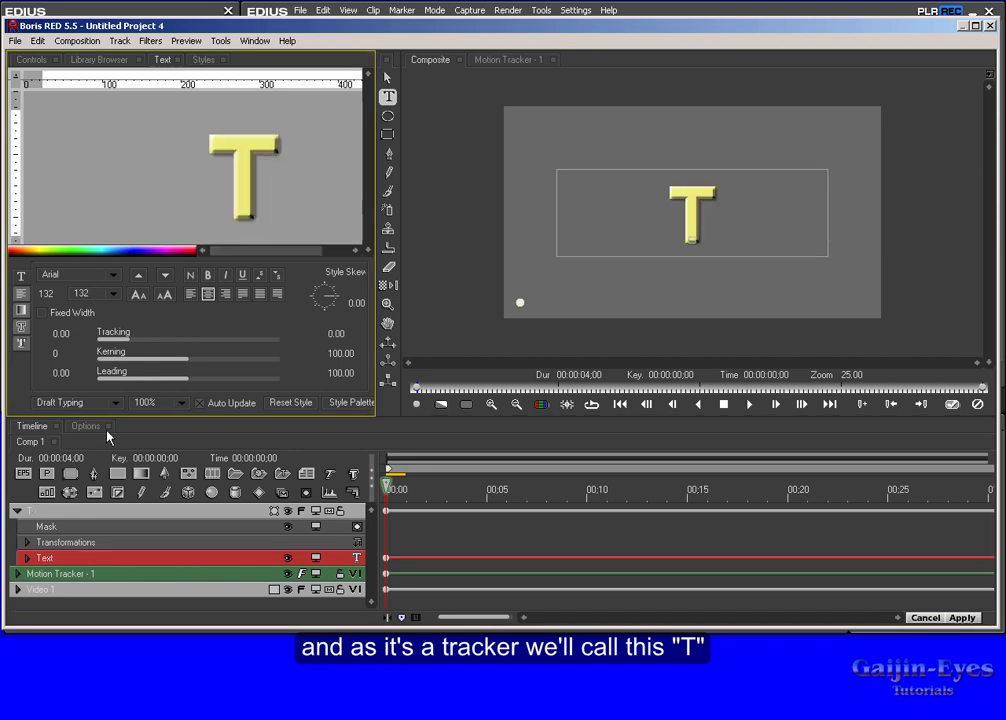
Step: Collapse the T text track, nest the Motion Tracker track inside it, and preview the text's movement
{"action": "left_click", "coordinate": [72, 511]}
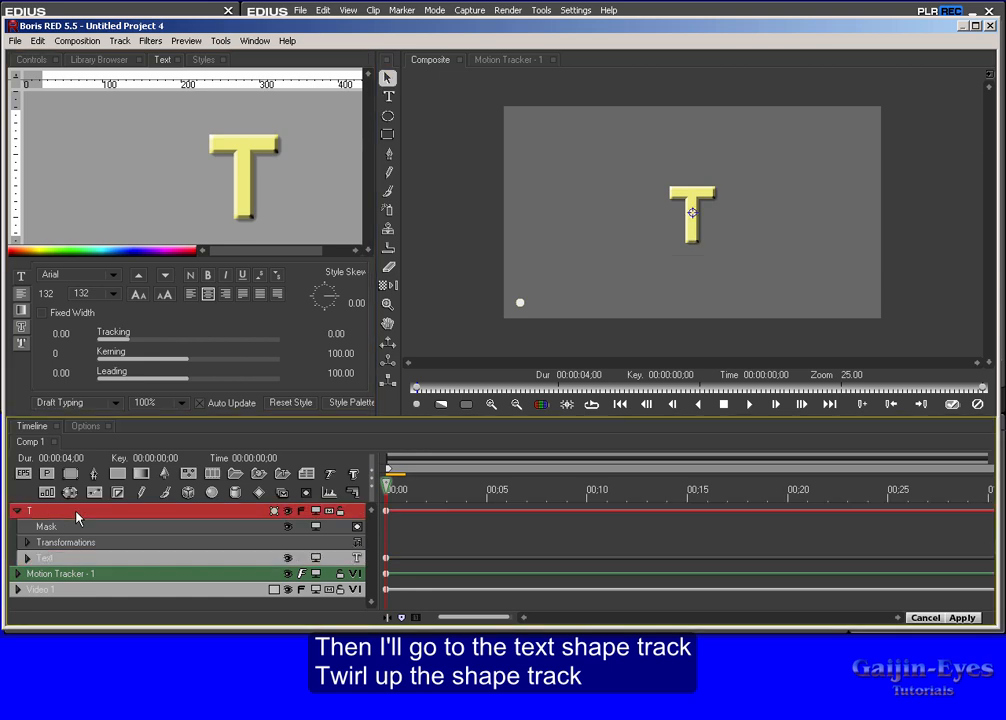
{"action": "left_click", "coordinate": [23, 514]}
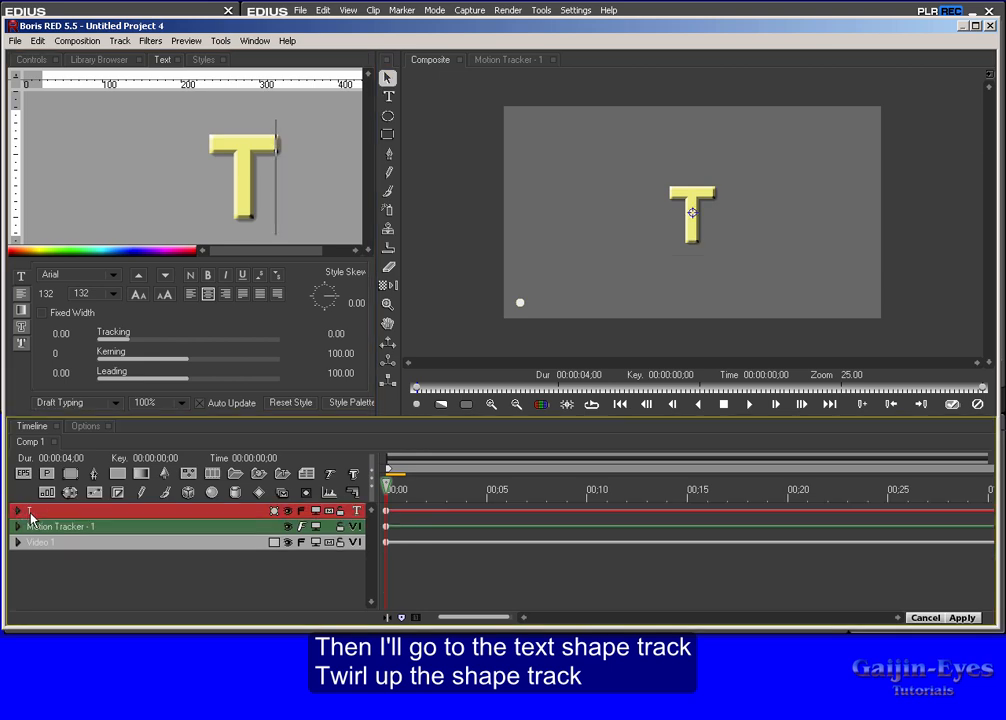
{"action": "left_click", "coordinate": [113, 530]}
{"action": "left_click_drag", "start_coordinate": [113, 530], "coordinate": [113, 514]}
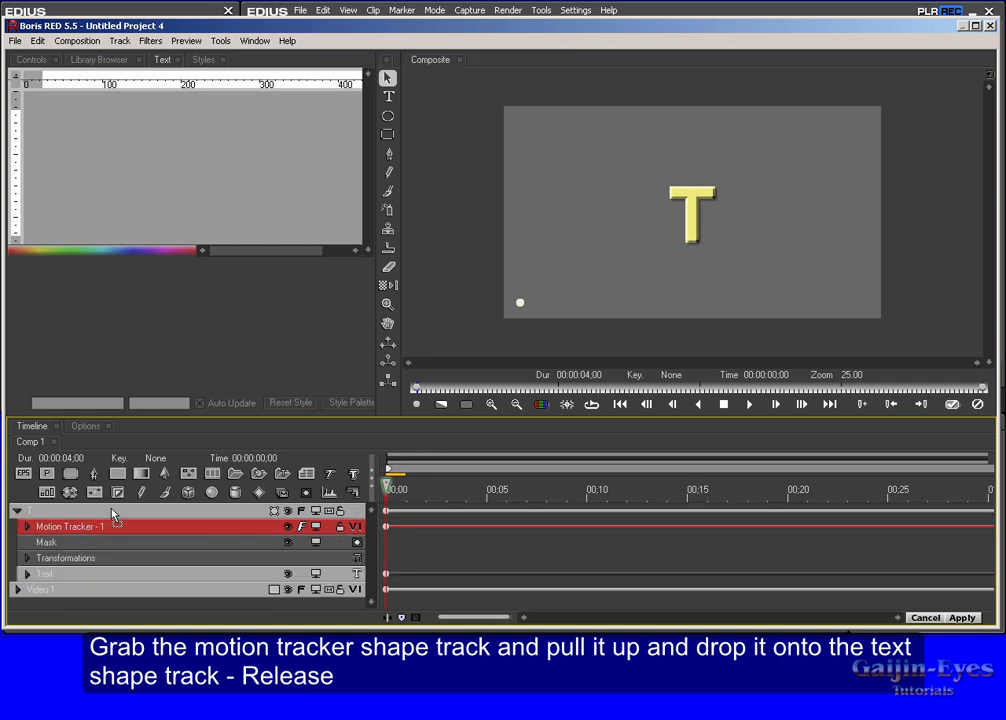
{"action": "mouse_move", "coordinate": [390, 487]}
{"action": "left_mouse_down"}
{"action": "mouse_move", "coordinate": [559, 493]}
{"action": "mouse_move", "coordinate": [388, 490]}
{"action": "left_mouse_up"}
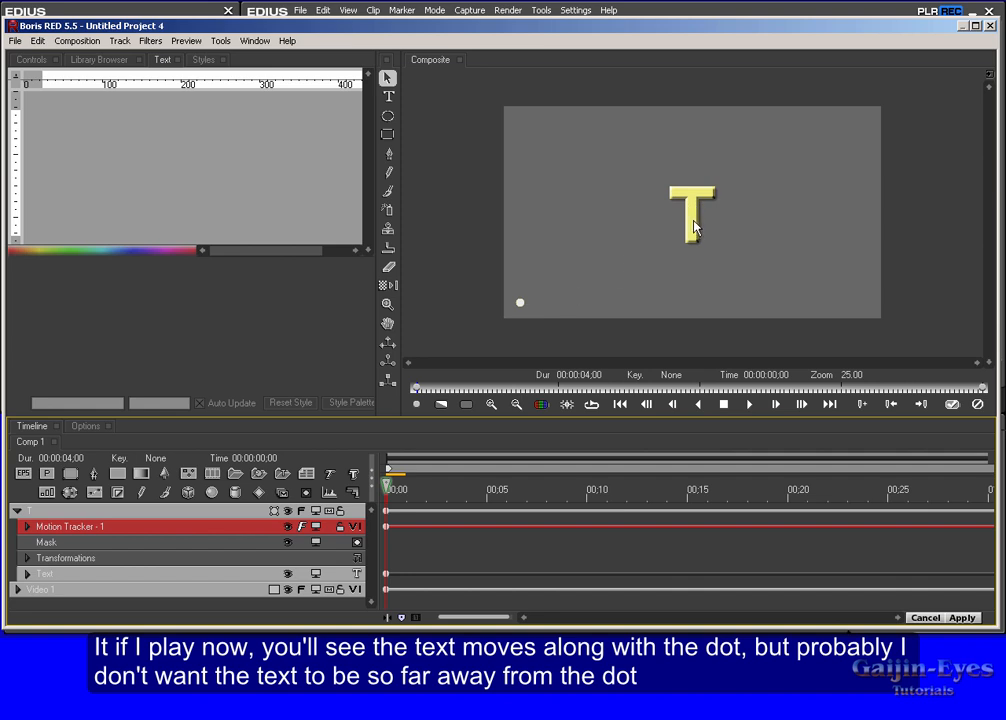
Step: Select the T text track and move the letter beside the white dot at the first frame
{"action": "left_click", "coordinate": [133, 512]}
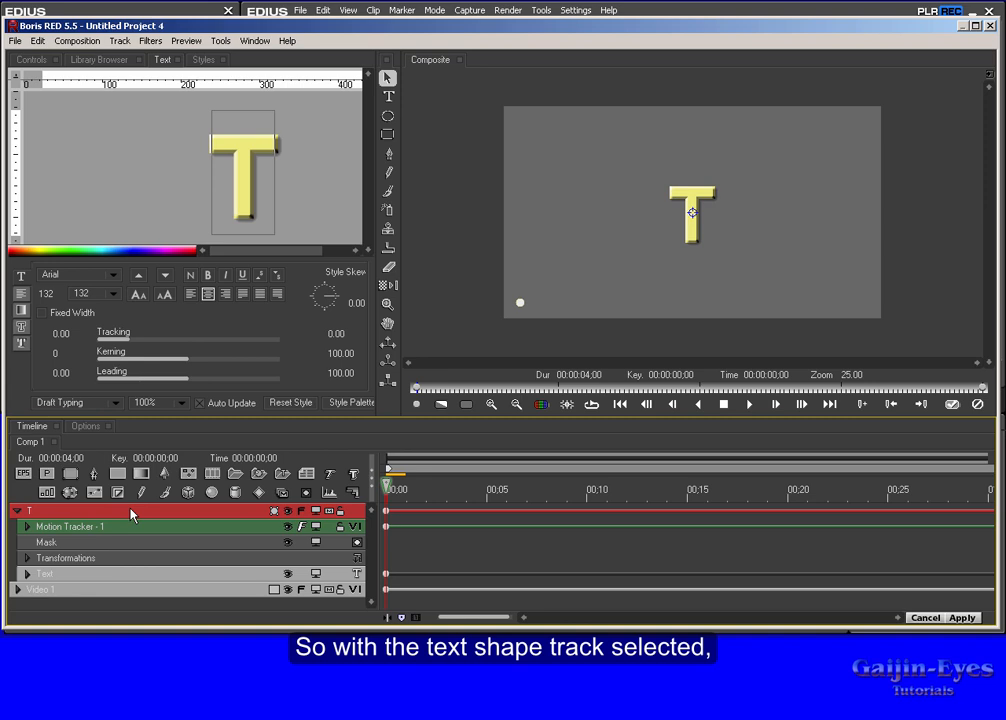
{"action": "left_click", "coordinate": [692, 205]}
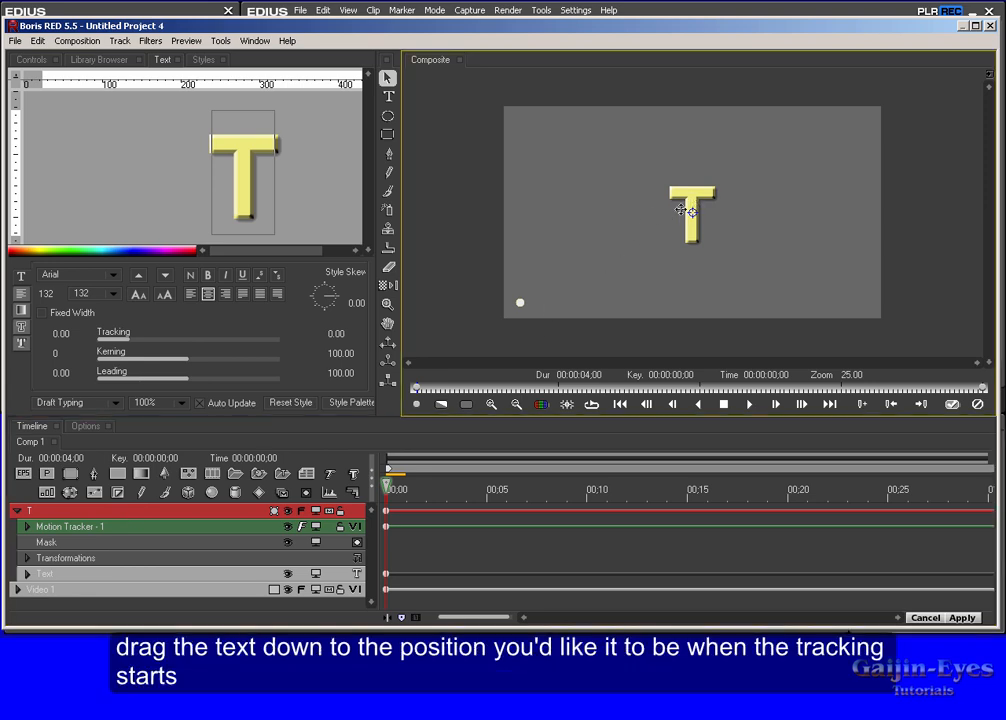
{"action": "mouse_move", "coordinate": [546, 263]}
{"action": "left_mouse_down"}
{"action": "mouse_move", "coordinate": [532, 273]}
{"action": "mouse_move", "coordinate": [541, 260]}
{"action": "mouse_move", "coordinate": [519, 257]}
{"action": "mouse_move", "coordinate": [531, 260]}
{"action": "left_mouse_up"}
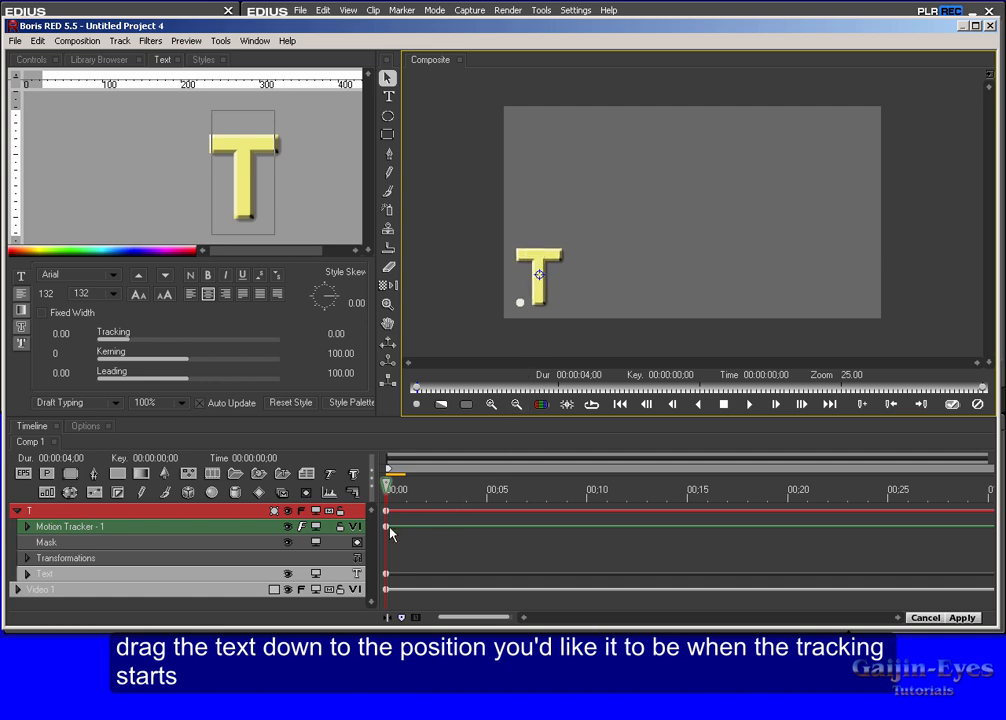
Step: Preview the T following the dot, then apply the effect and review the clip back in EDIUS
{"action": "key", "text": "space"}
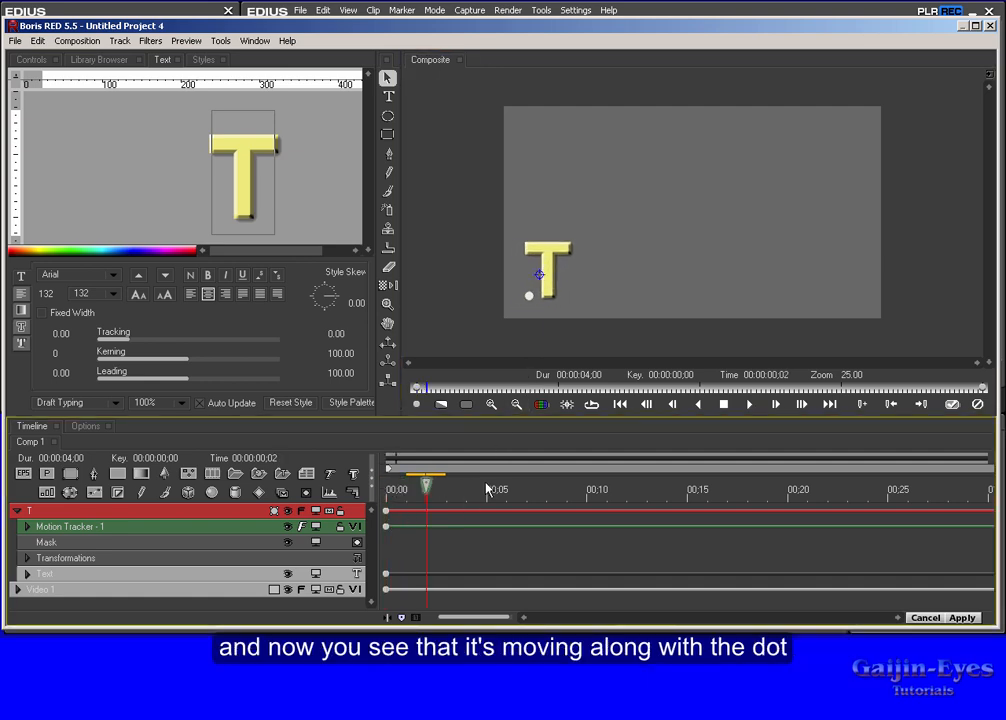
{"action": "left_click_drag", "start_coordinate": [872, 499], "coordinate": [380, 499]}
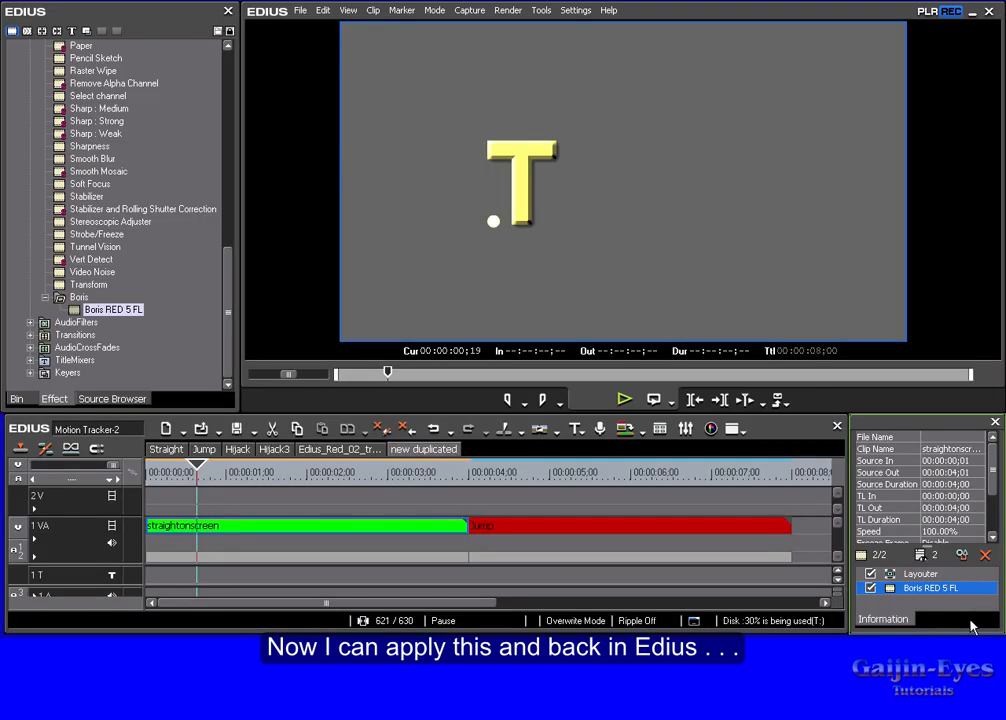
{"action": "left_click_drag", "start_coordinate": [196, 470], "coordinate": [145, 525]}
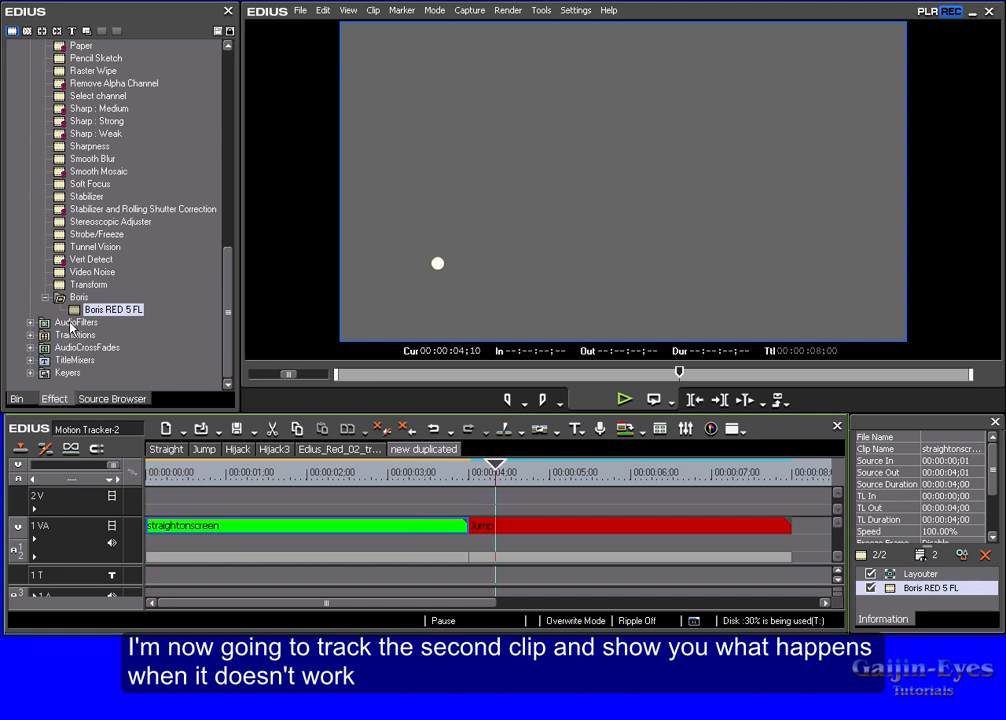
Step: Apply the Boris RED 5 FL filter to the red Jump clip and open it in Boris RED
{"action": "left_click_drag", "start_coordinate": [340, 425], "coordinate": [535, 533]}
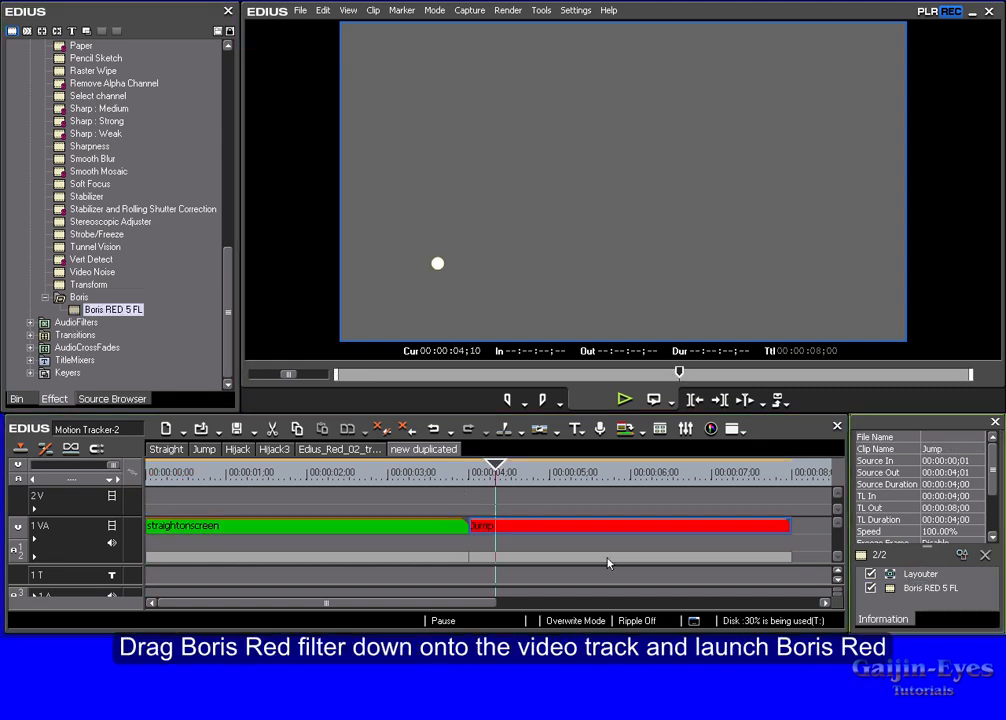
{"action": "left_click", "coordinate": [889, 592]}
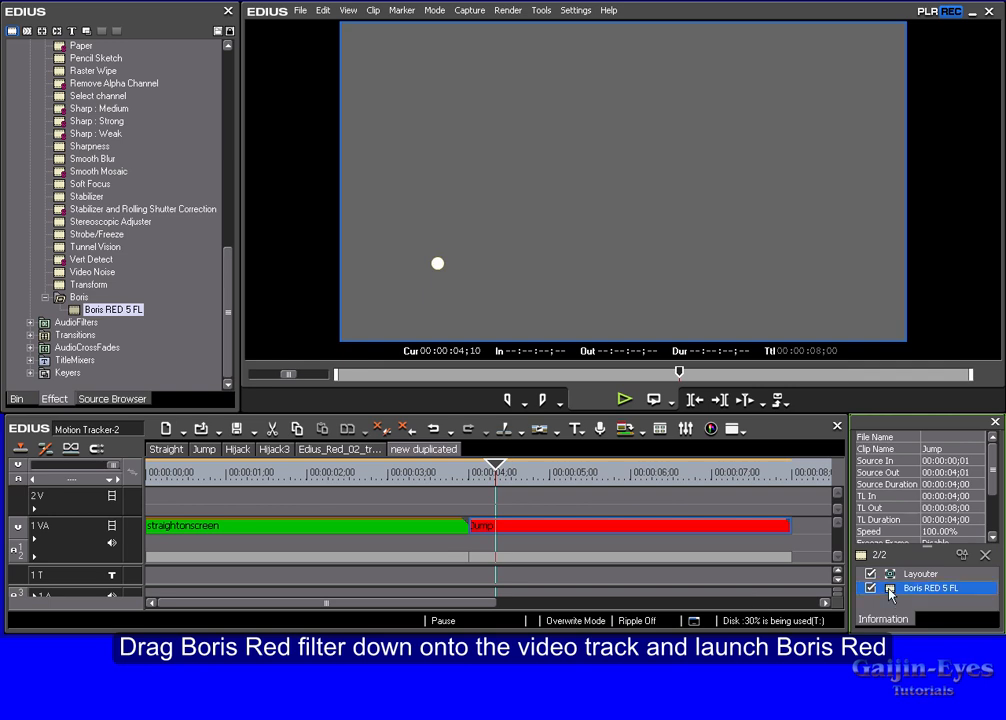
{"action": "double_click", "coordinate": [919, 650]}
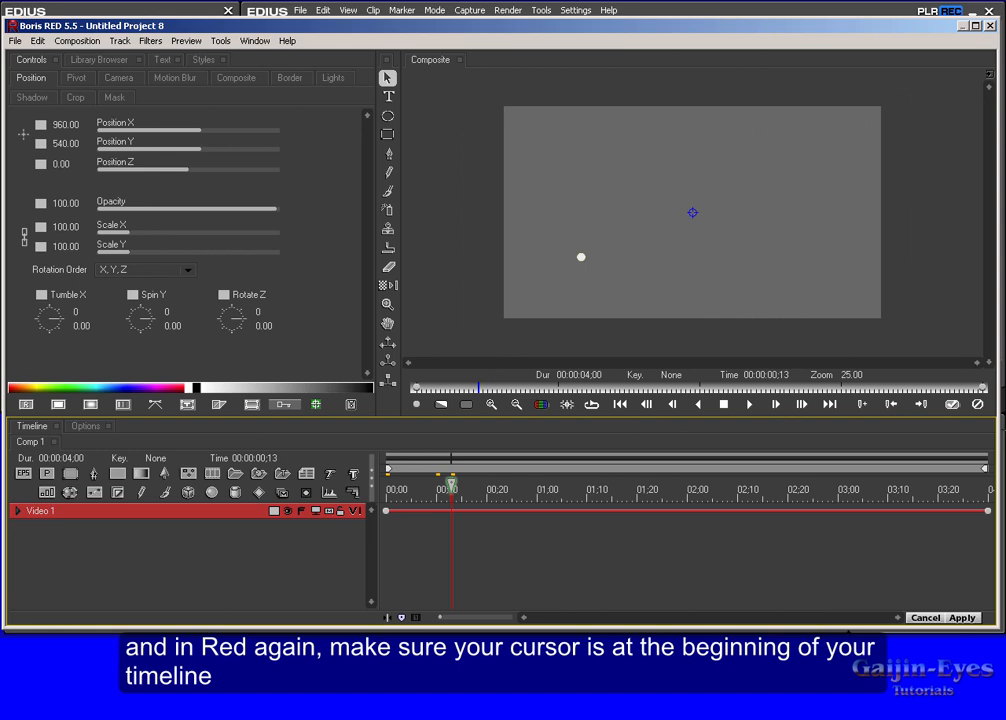
Step: Return to the first frame, add a Motion Tracker filter with no track selected, and open its preview window
{"action": "left_click_drag", "start_coordinate": [453, 489], "coordinate": [387, 490]}
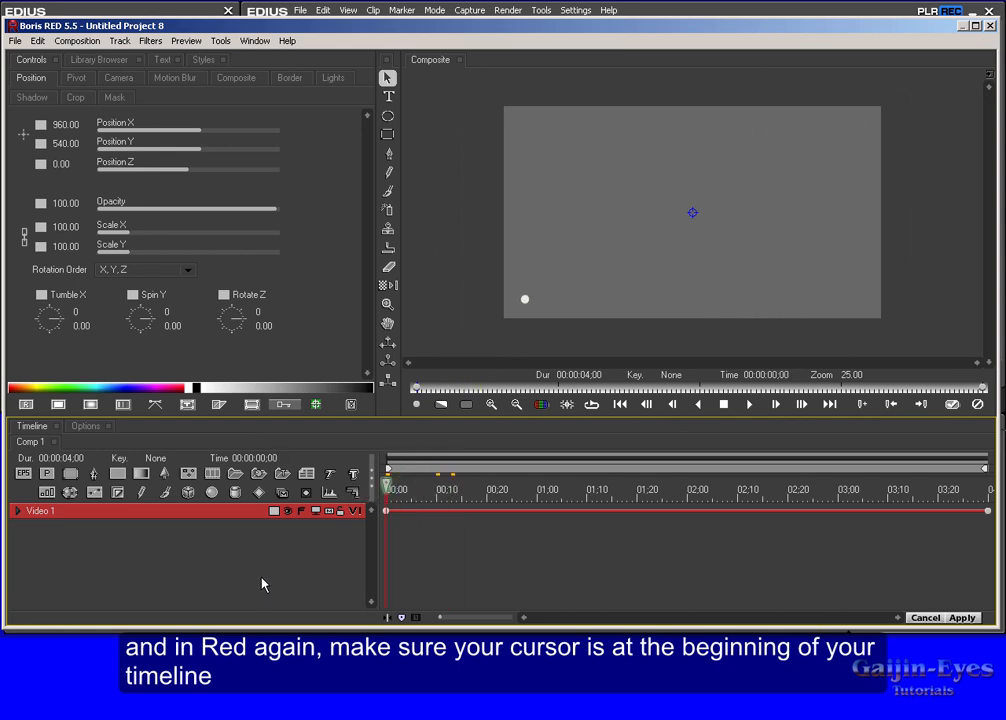
{"action": "left_click", "coordinate": [113, 566]}
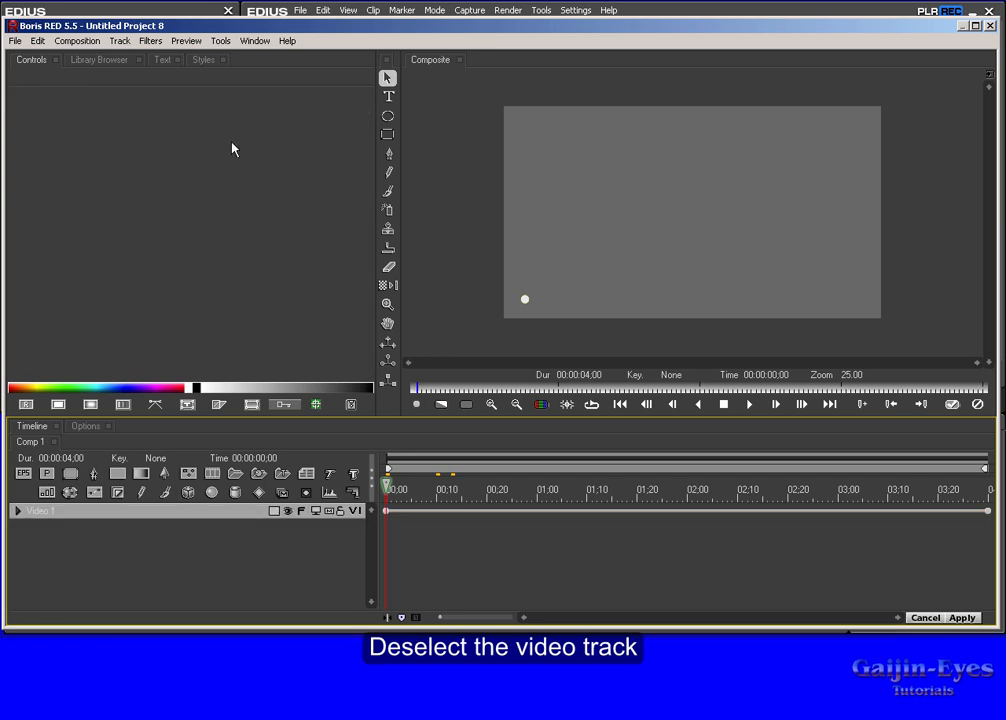
{"action": "left_click", "coordinate": [151, 42]}
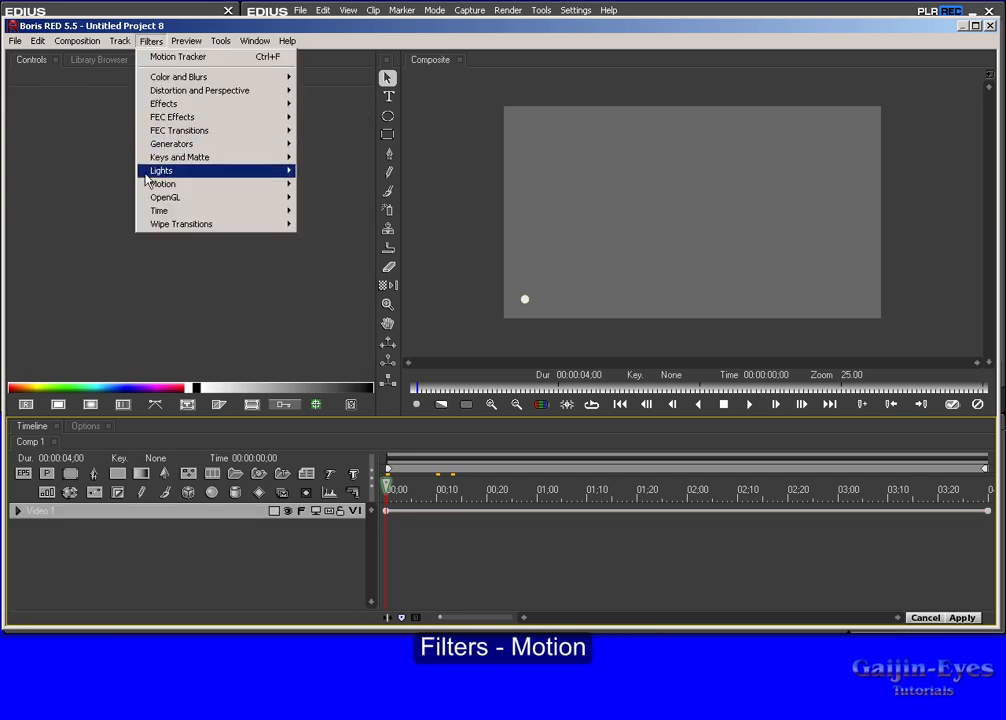
{"action": "mouse_move", "coordinate": [256, 190]}
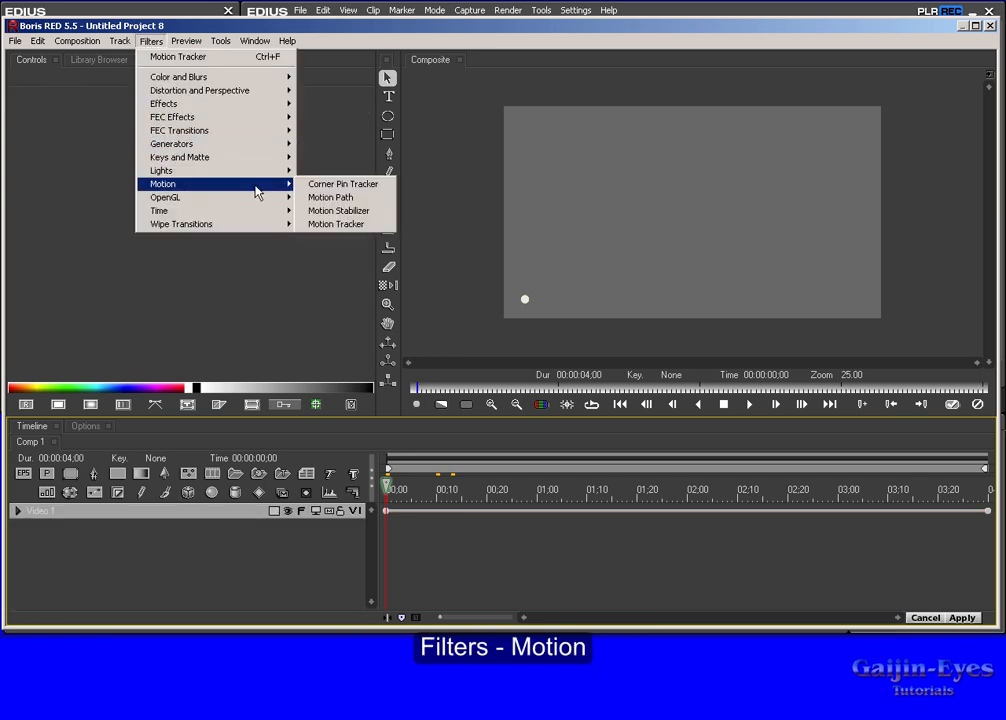
{"action": "left_click", "coordinate": [338, 224]}
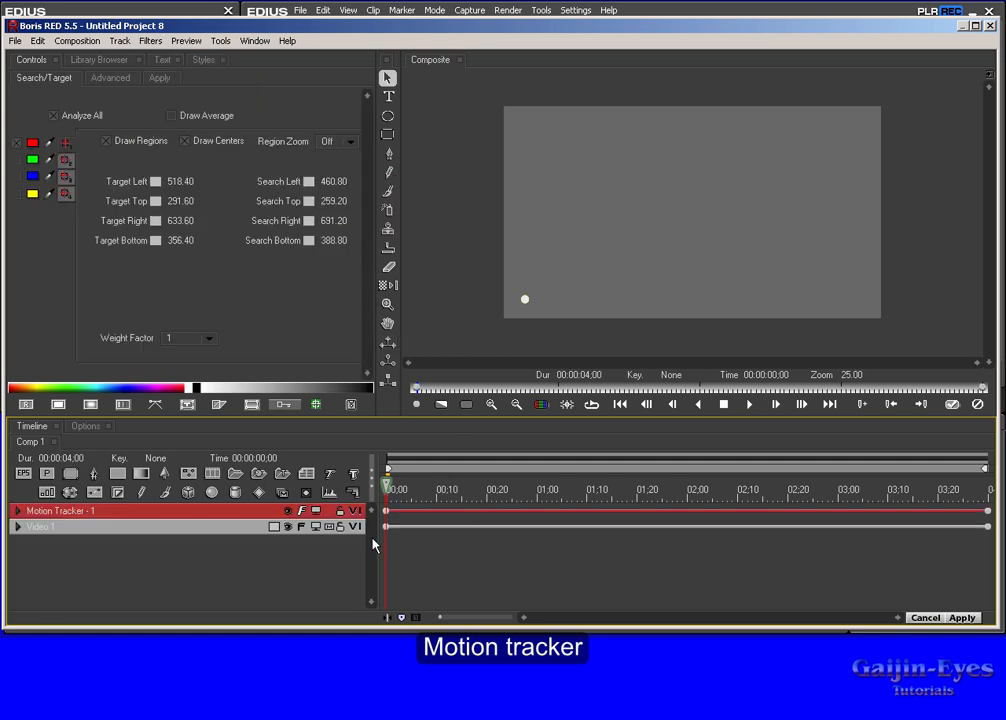
{"action": "left_click", "coordinate": [316, 513]}
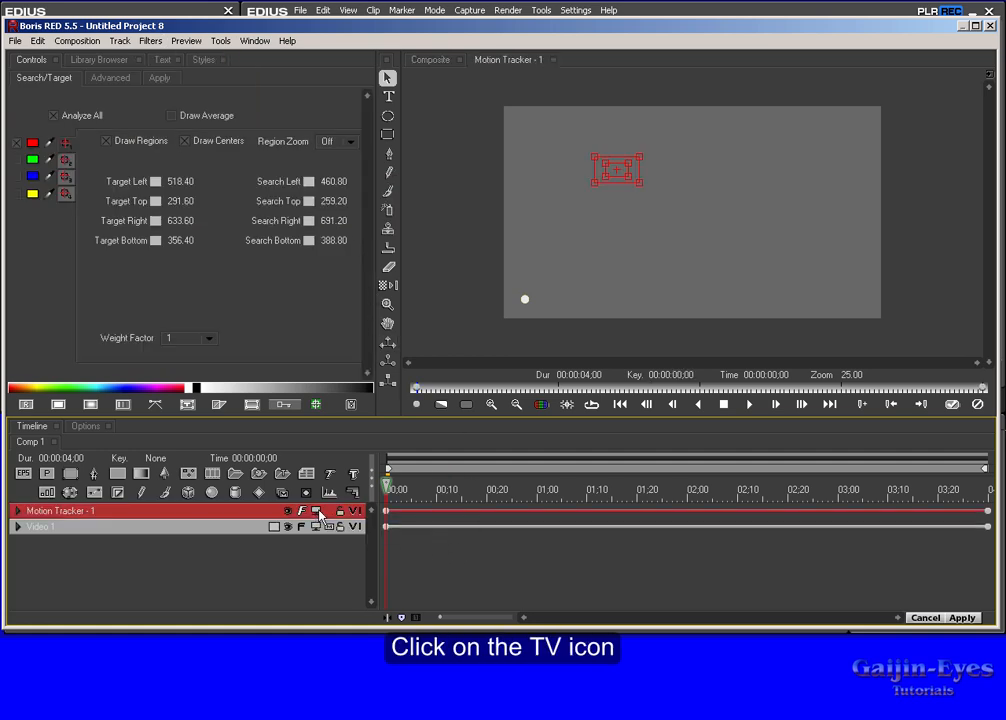
Step: Place the tracker's target and search region on the white dot at the first frame and analyze the motion
{"action": "left_click_drag", "start_coordinate": [610, 177], "coordinate": [528, 302]}
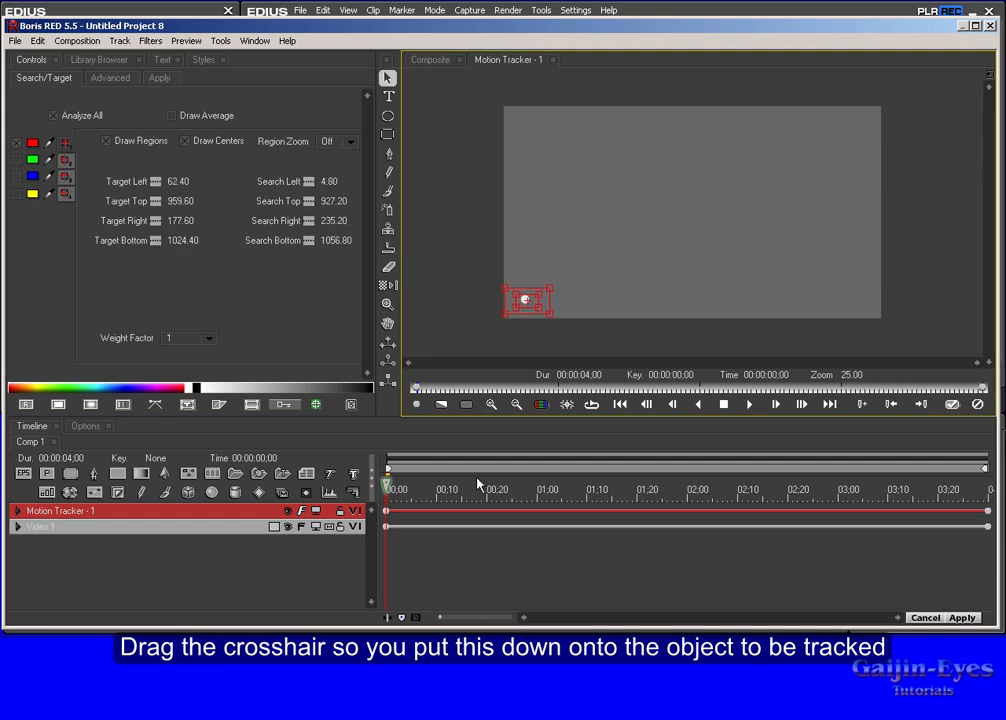
{"action": "left_click", "coordinate": [316, 405]}
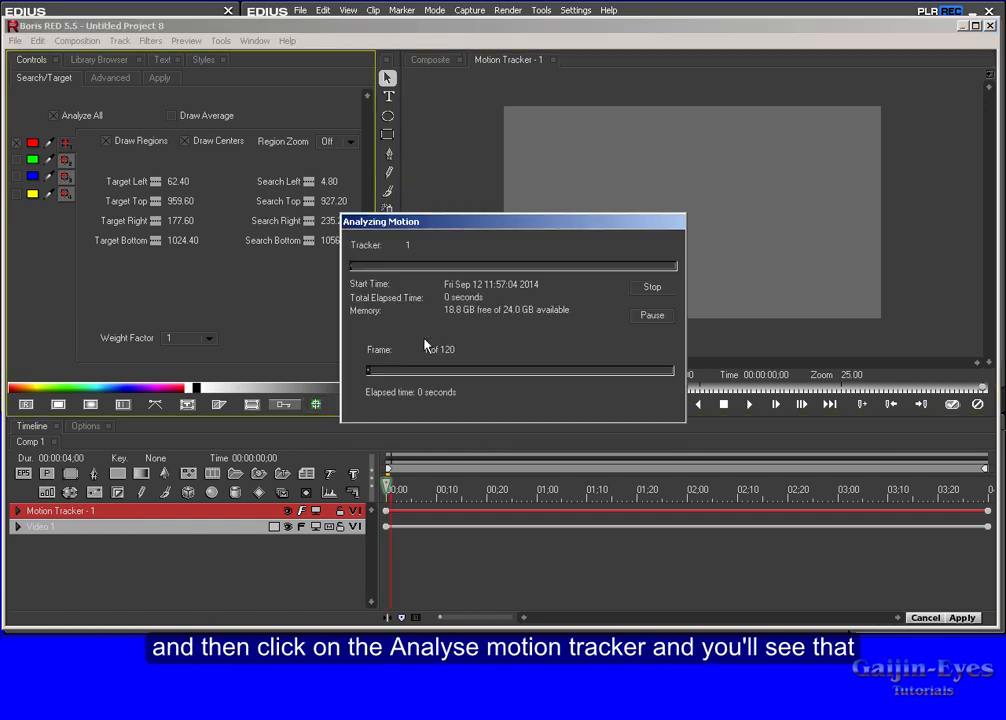
{"action": "left_click_drag", "start_coordinate": [528, 224], "coordinate": [381, 208]}
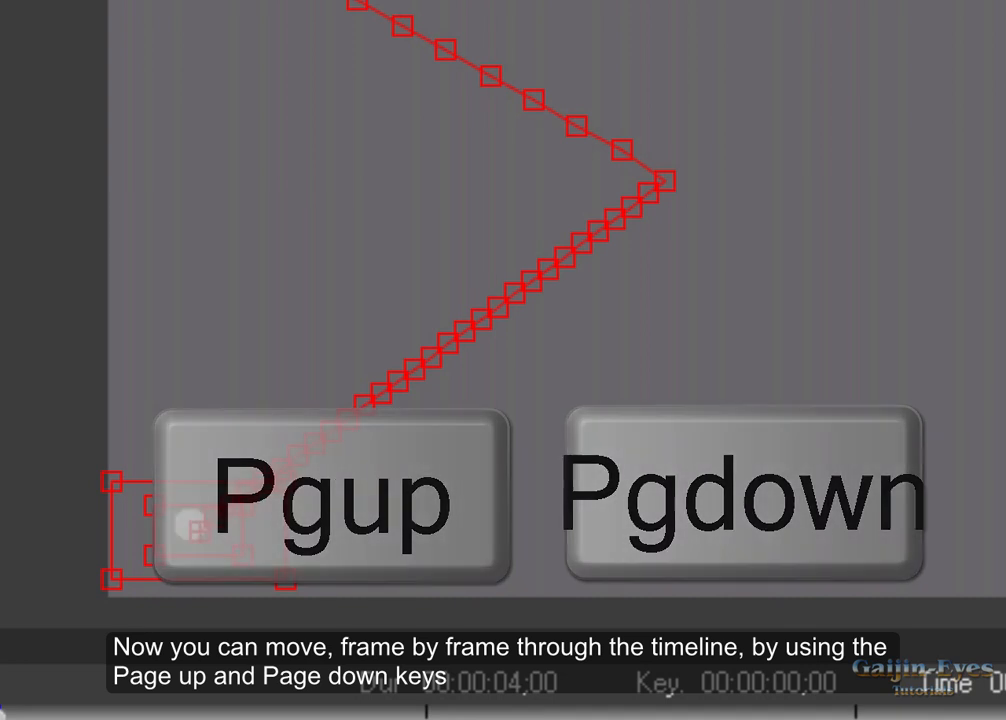
Step: Step forward frame by frame from the start, checking how the search region follows the white dot
{"action": "key", "text": "Page_Down"}
{"action": "key", "text": "Page_Down"}
{"action": "key", "text": "Page_Down"}
{"action": "key", "text": "Page_Down"}
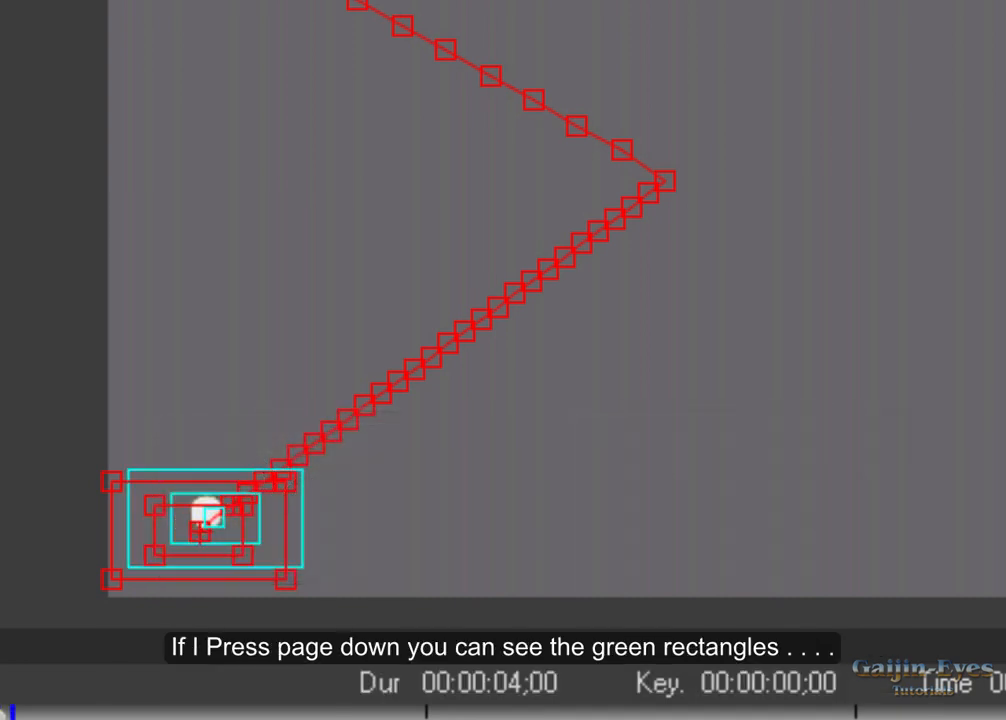
{"action": "key", "text": "Page_Down"}
{"action": "key", "text": "Page_Down"}
{"action": "key", "text": "Page_Down"}
{"action": "key", "text": "Page_Down"}
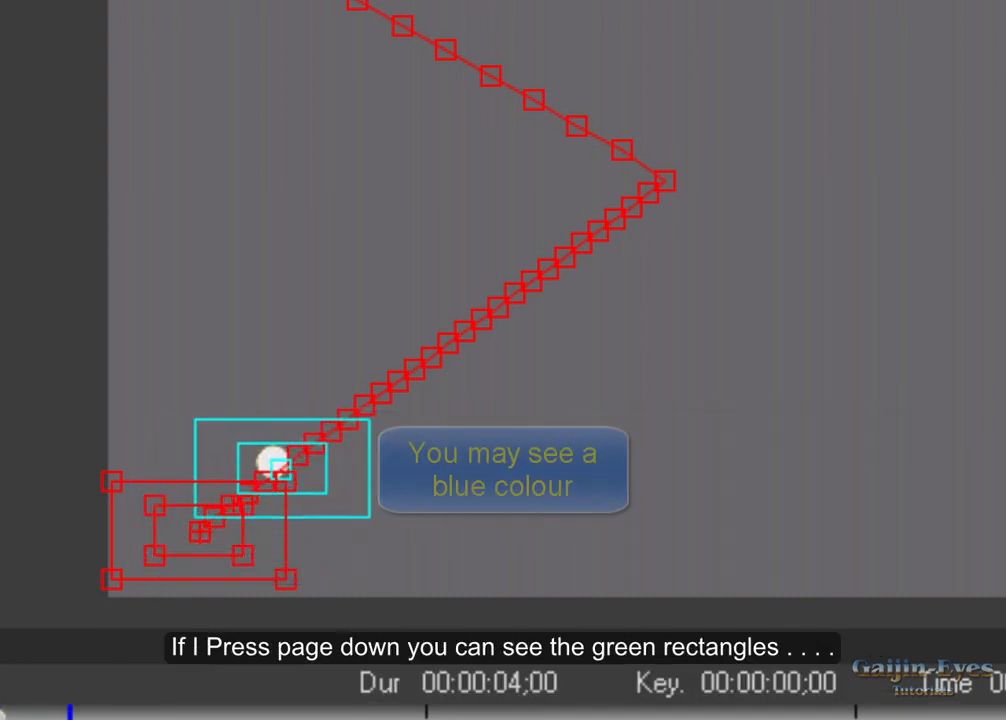
{"action": "key", "text": "Page_Down"}
{"action": "key", "text": "Page_Down"}
{"action": "key", "text": "Page_Down"}
{"action": "key", "text": "Page_Down"}
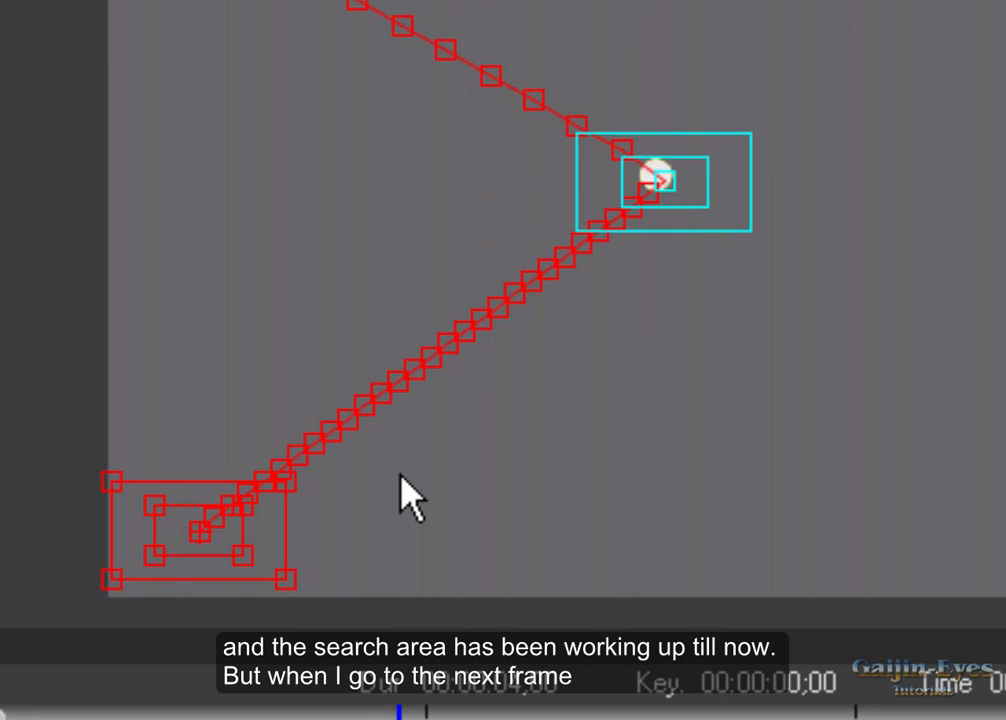
Step: Compare the search region with the dot's position on the two frames on either side of its jump
{"action": "key", "text": "Page_Down"}
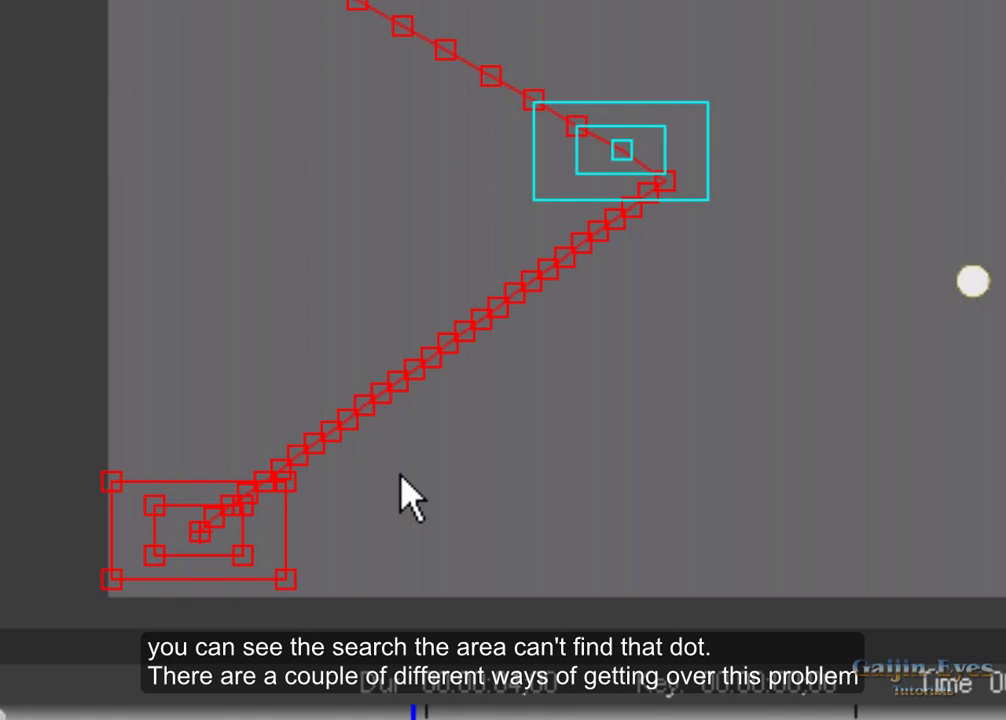
{"action": "key", "text": "Page_Up"}
{"action": "key", "text": "Page_Down"}
{"action": "key", "text": "Page_Up"}
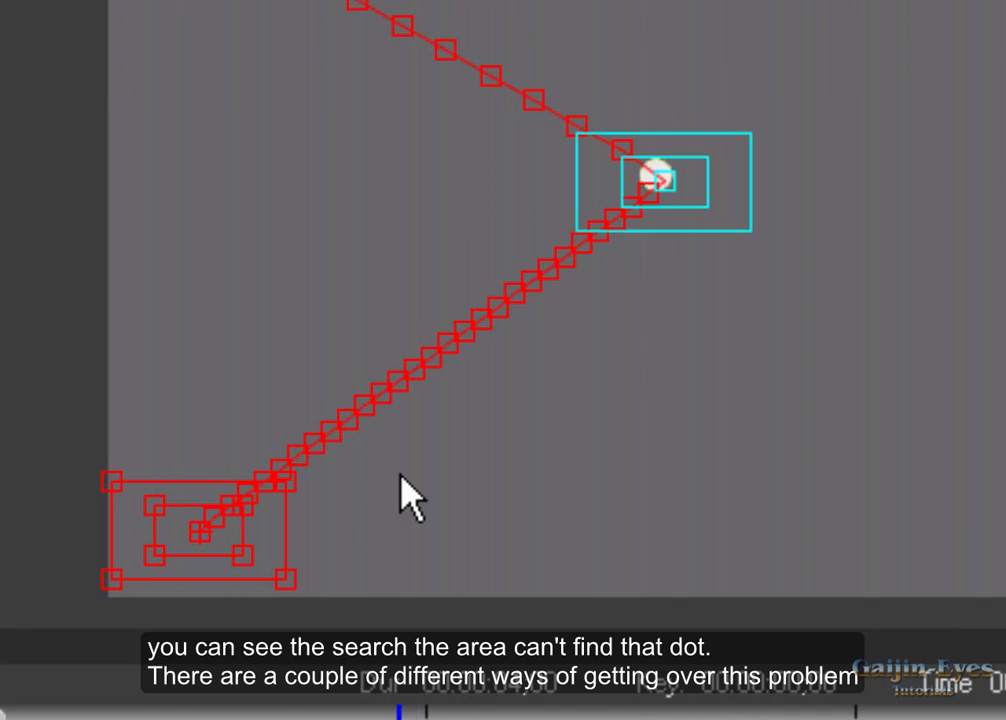
{"action": "key", "text": "Page_Down"}
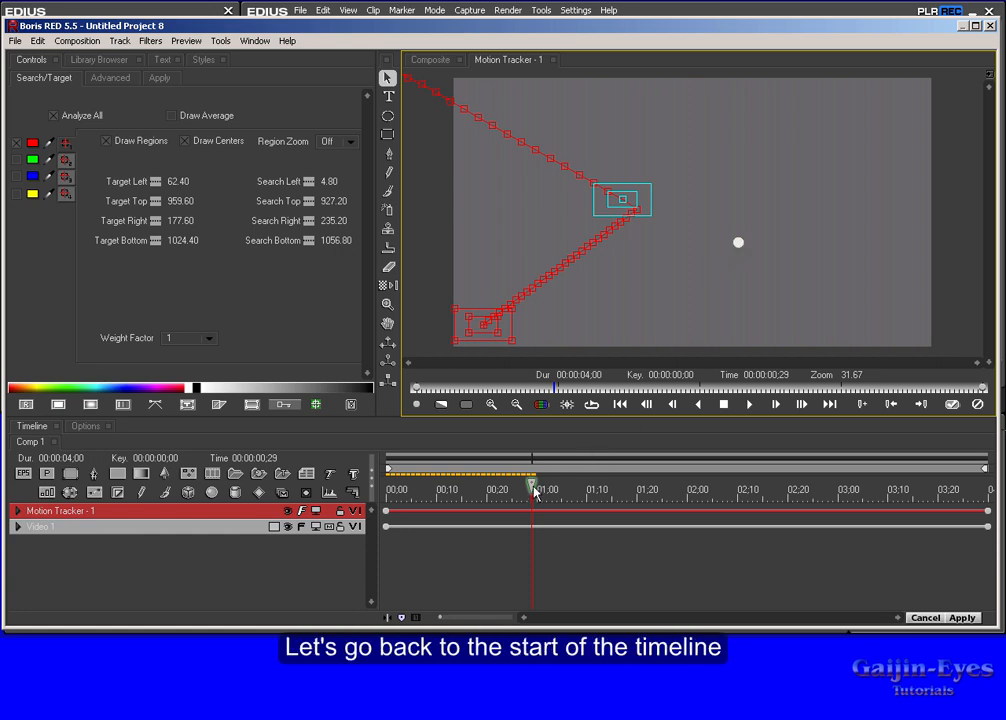
Step: Return to the first frame and set the interpolation of Target Left, Top, Right and Bottom to Hold
{"action": "left_click_drag", "start_coordinate": [533, 488], "coordinate": [388, 488]}
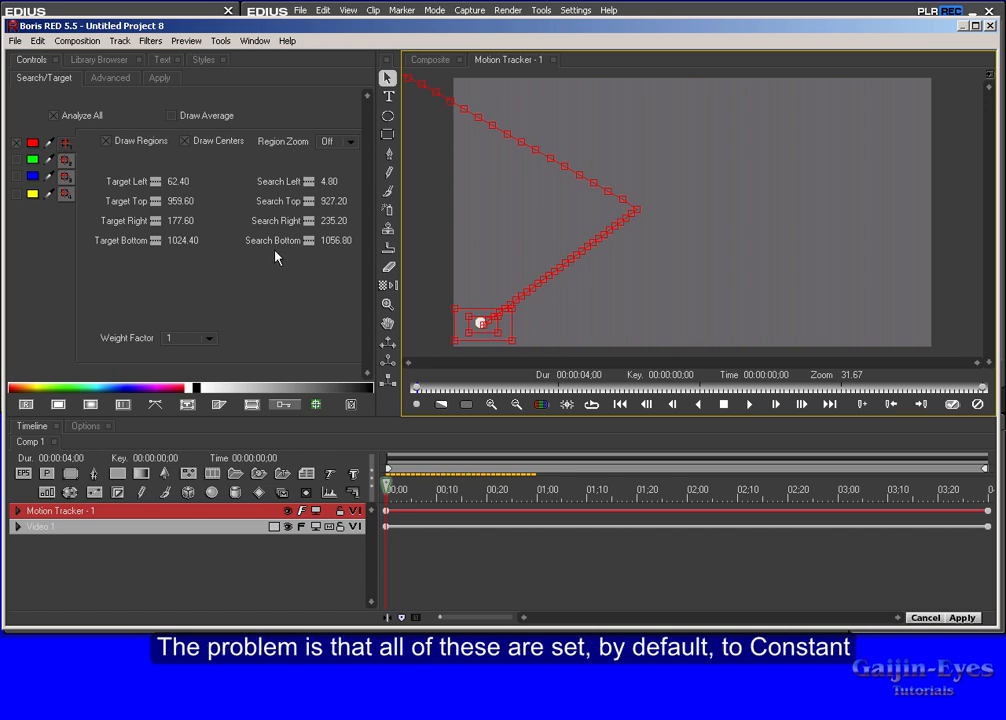
{"action": "left_click", "coordinate": [157, 186]}
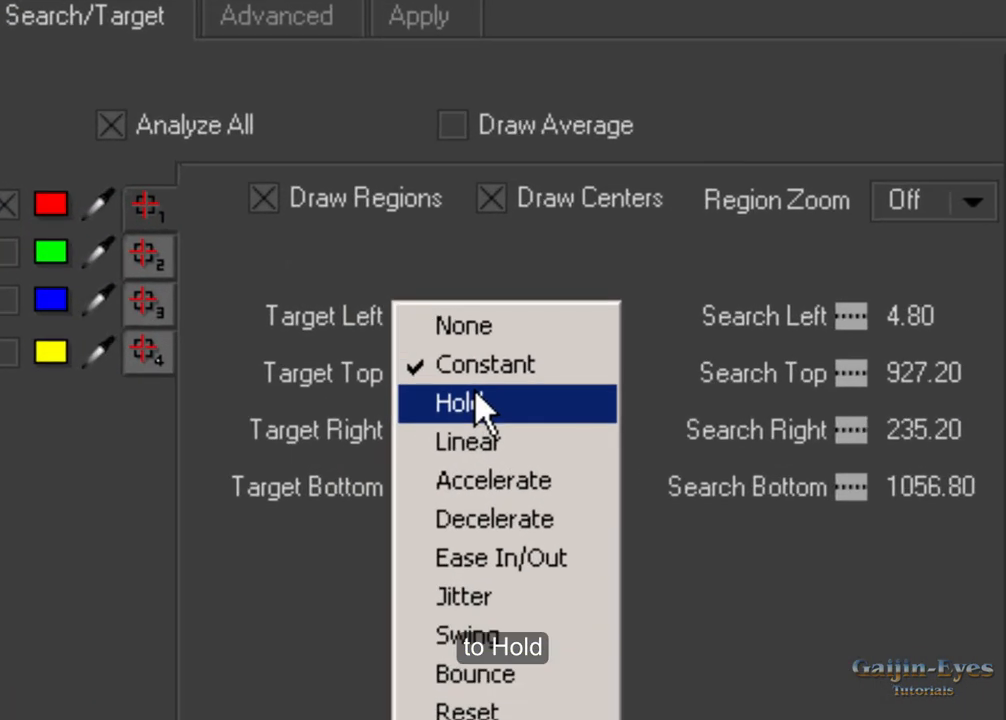
{"action": "left_click", "coordinate": [478, 404]}
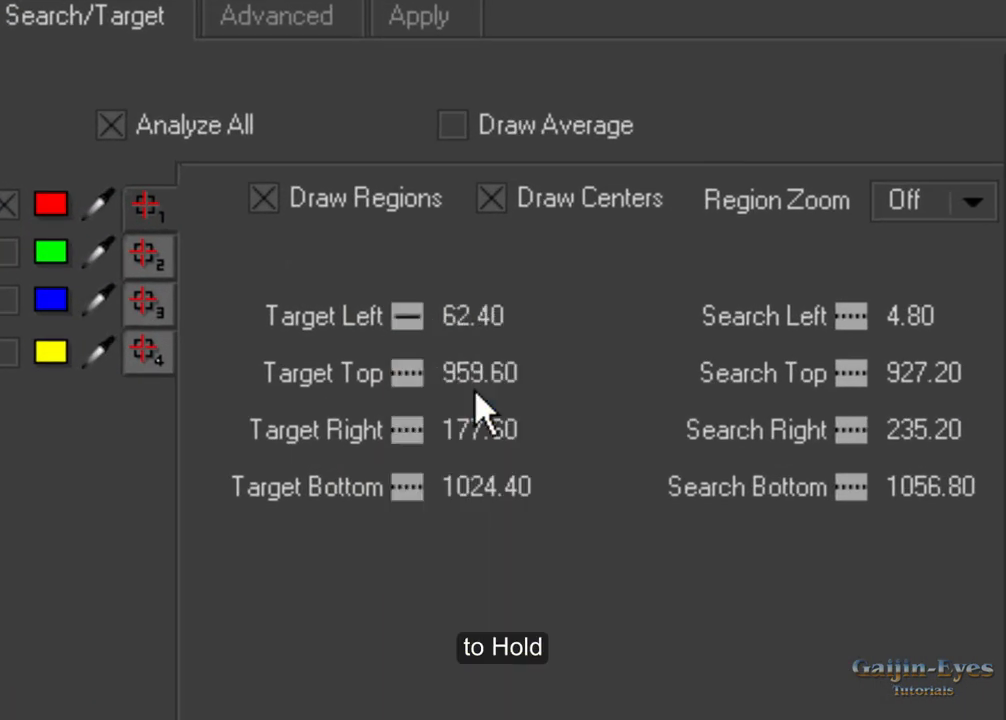
{"action": "left_click", "coordinate": [418, 380]}
{"action": "left_click", "coordinate": [407, 430]}
{"action": "left_click", "coordinate": [407, 487]}
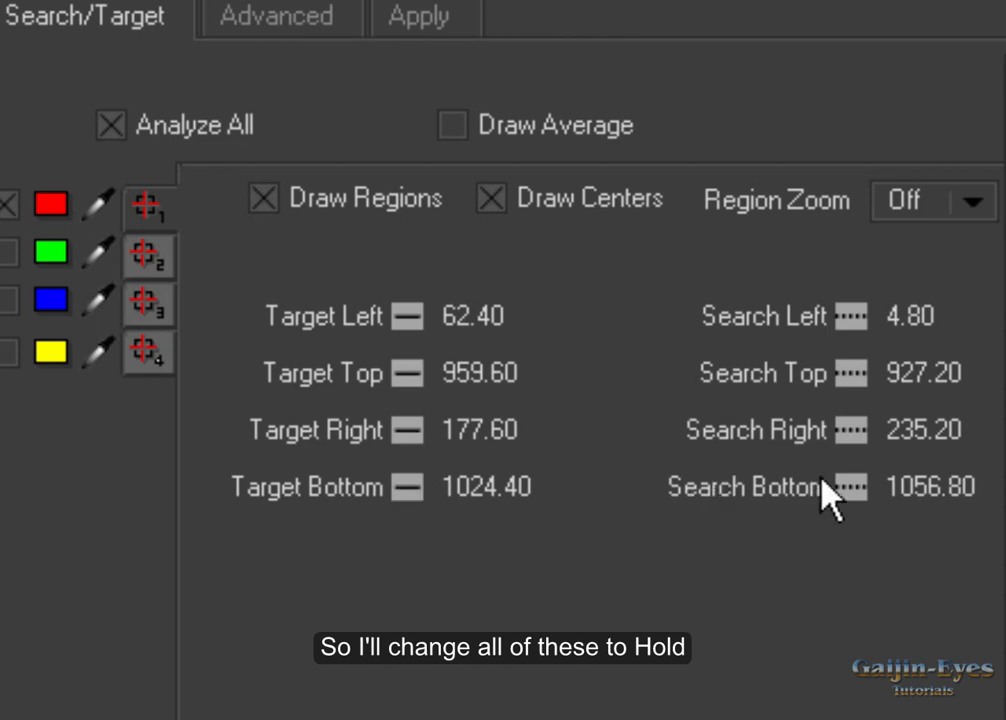
Step: Set the interpolation of Search Bottom, Right, Top and Left to Hold
{"action": "left_click", "coordinate": [851, 487]}
{"action": "left_click", "coordinate": [851, 430]}
{"action": "left_click", "coordinate": [851, 373]}
{"action": "left_click", "coordinate": [851, 316]}
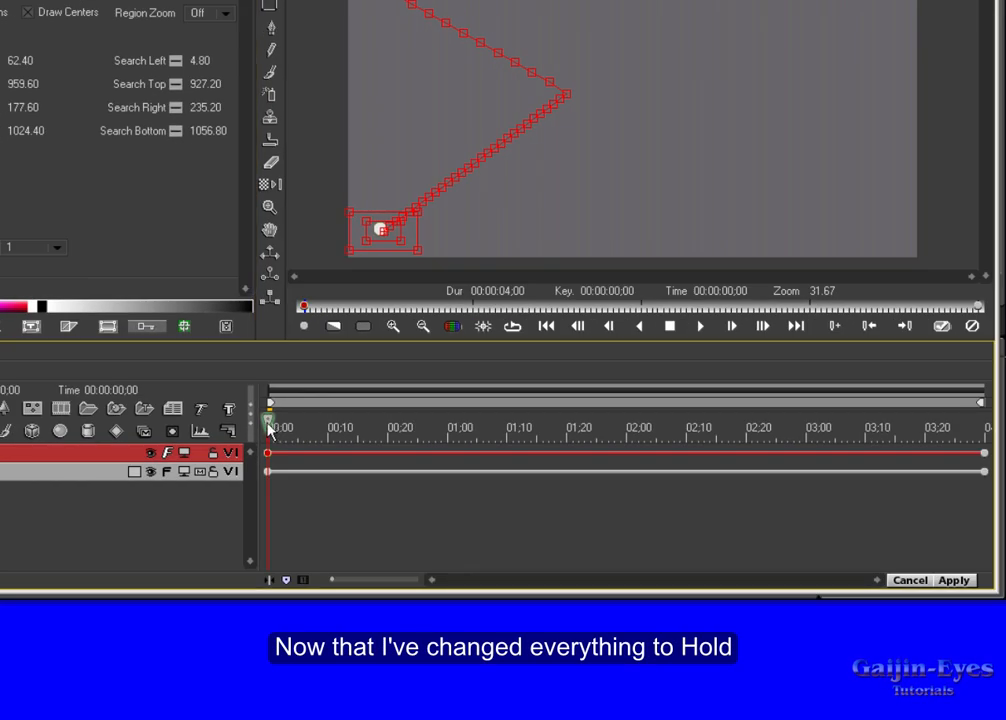
Step: Add a keyframe to the Motion Tracker at 00:00:00;29, the first frame after the dot jumps
{"action": "left_click_drag", "start_coordinate": [270, 425], "coordinate": [435, 416]}
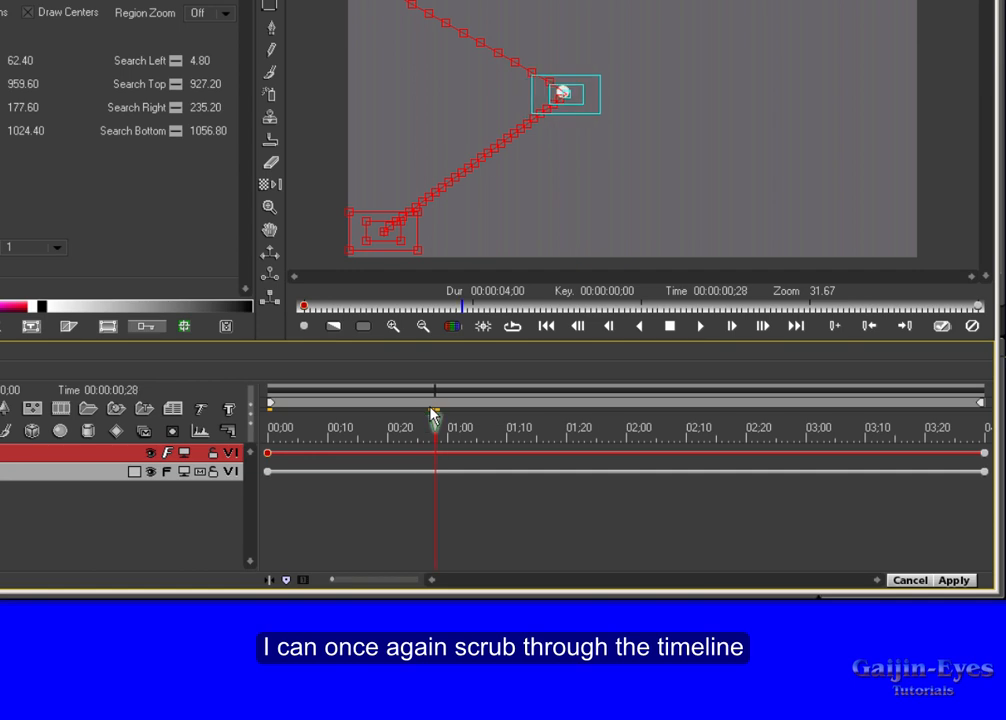
{"action": "key", "text": "Right"}
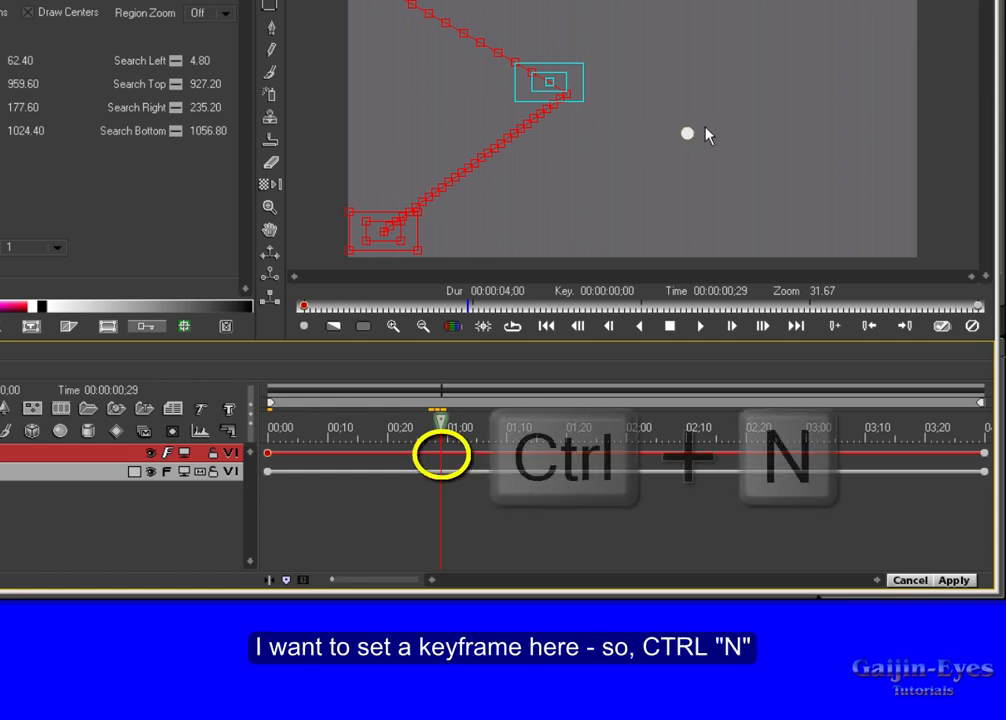
{"action": "key", "text": "ctrl+n"}
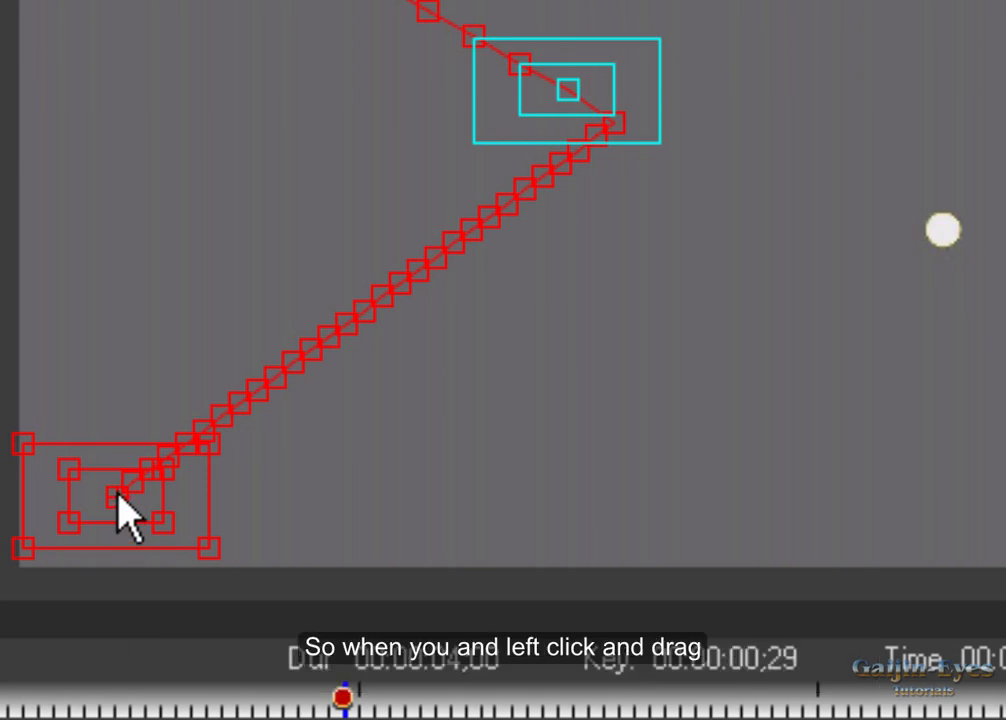
Step: Move the tracker region onto the dot's new position at this keyframe and put the displaced first path point back in place
{"action": "left_click", "coordinate": [116, 496]}
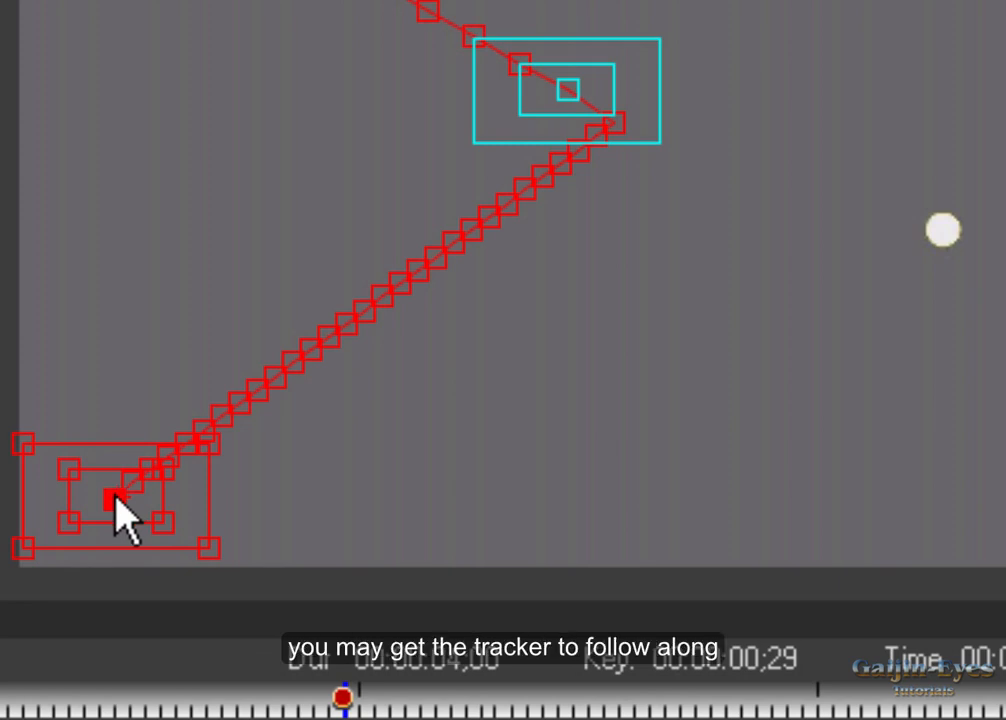
{"action": "left_click_drag", "start_coordinate": [113, 497], "coordinate": [440, 517]}
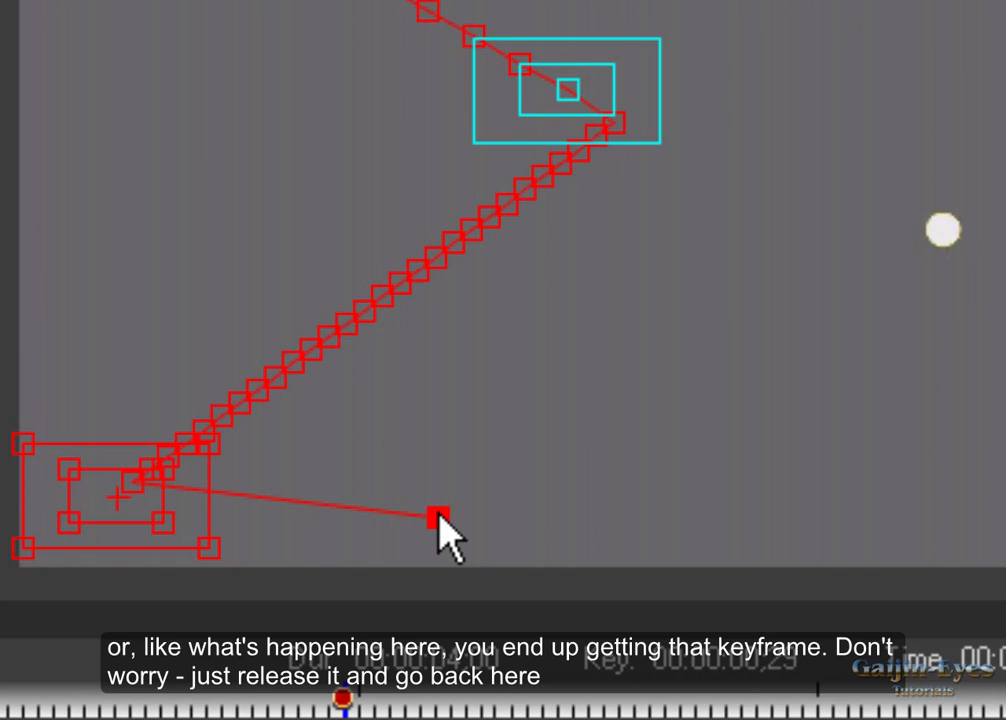
{"action": "left_click_drag", "start_coordinate": [118, 496], "coordinate": [943, 231]}
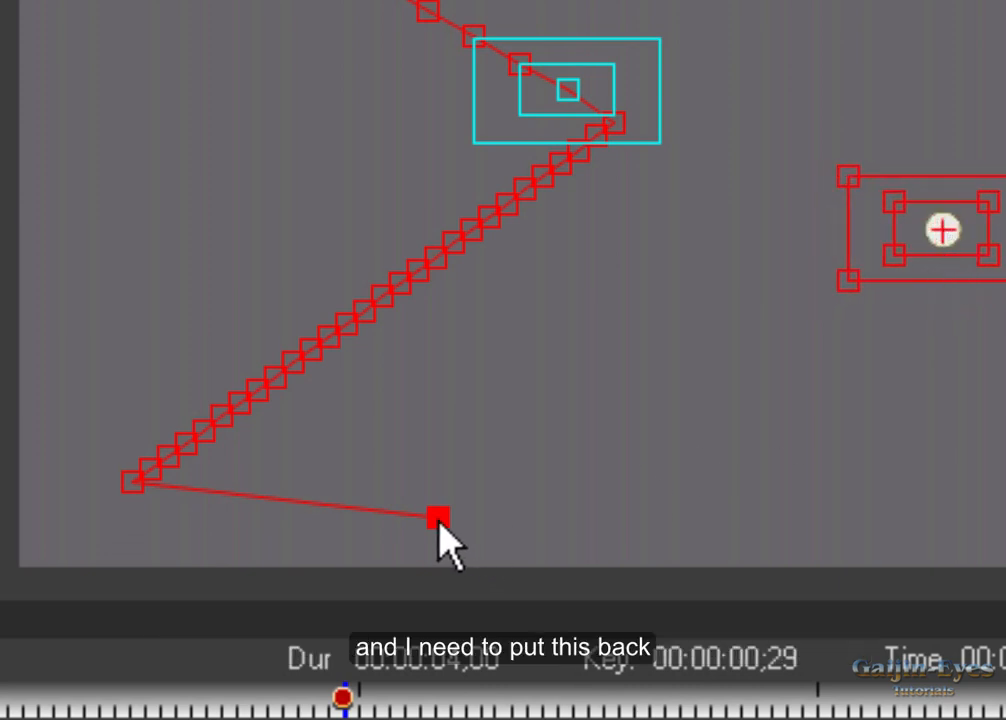
{"action": "left_click_drag", "start_coordinate": [439, 524], "coordinate": [115, 499]}
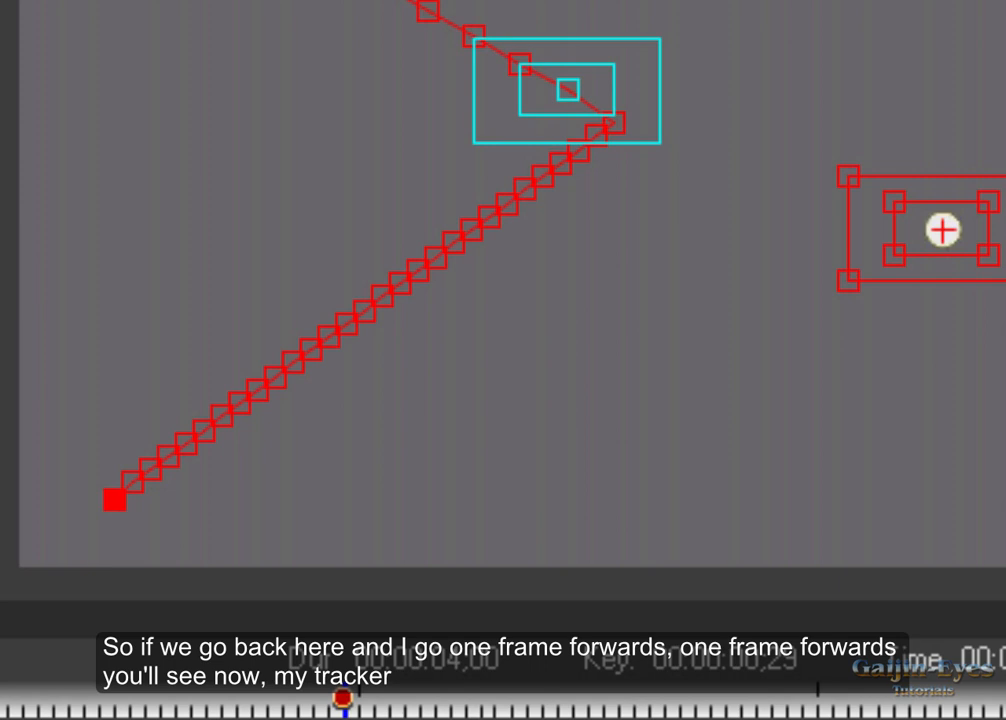
Step: Check the frames leading up to the new keyframe and analyze the motion tracker again from the first frame
{"action": "left_click_drag", "start_coordinate": [345, 712], "coordinate": [299, 712]}
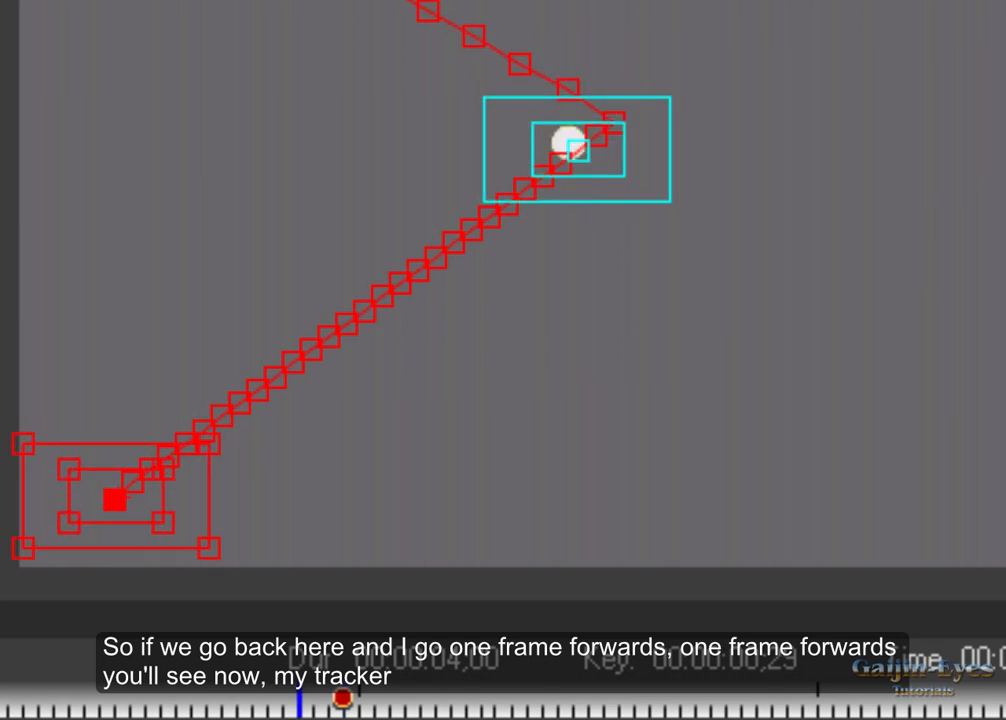
{"action": "key", "text": "Right"}
{"action": "key", "text": "Right"}
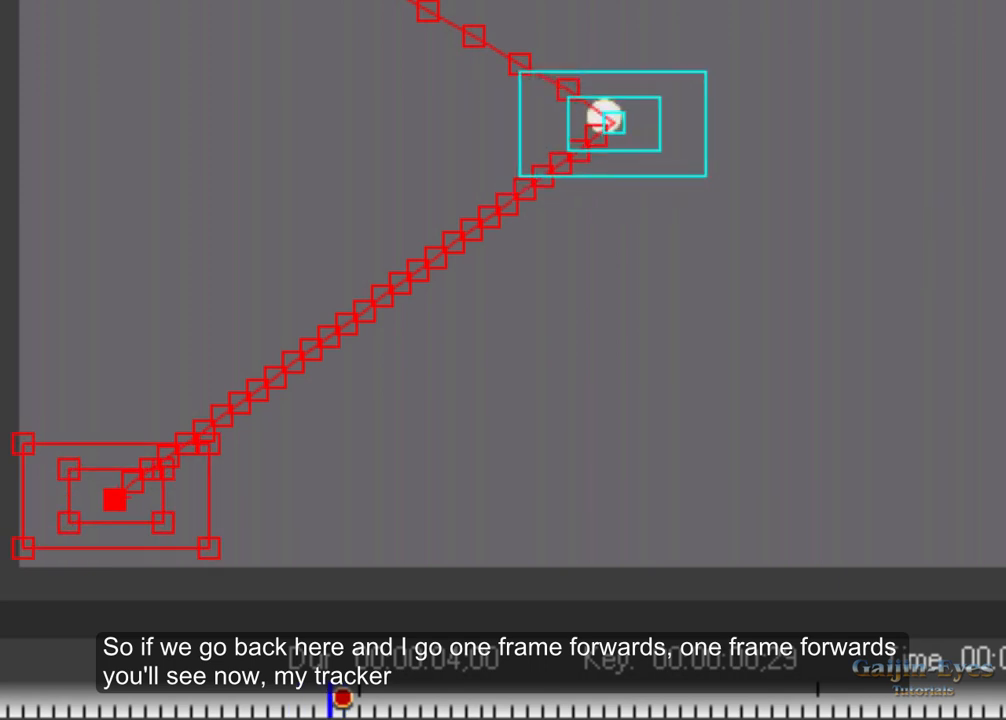
{"action": "key", "text": "Right"}
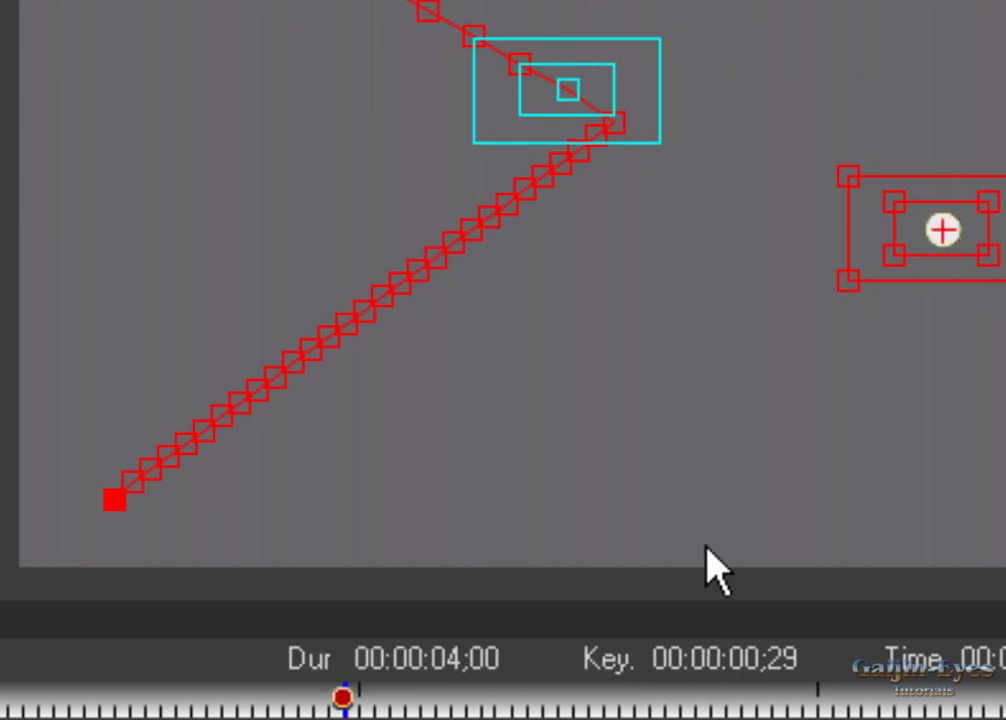
{"action": "left_click_drag", "start_coordinate": [345, 710], "coordinate": [0, 710]}
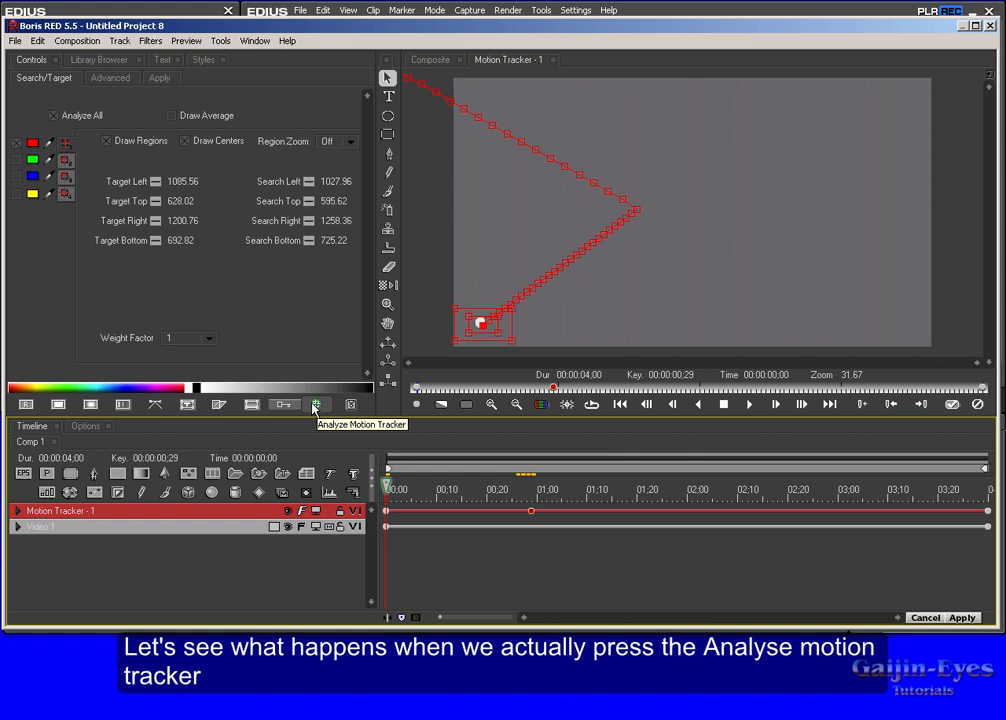
{"action": "left_click", "coordinate": [314, 407]}
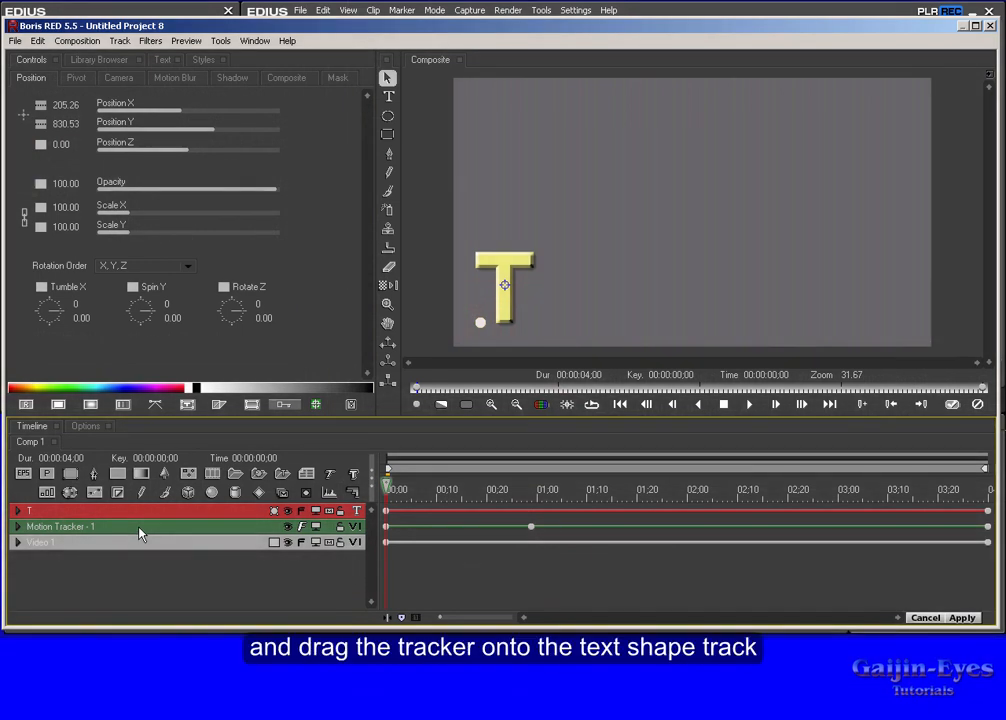
Step: Nest Motion Tracker - 1 inside the T text track and apply the effect, reviewing the Jump clip in EDIUS
{"action": "left_click", "coordinate": [140, 534]}
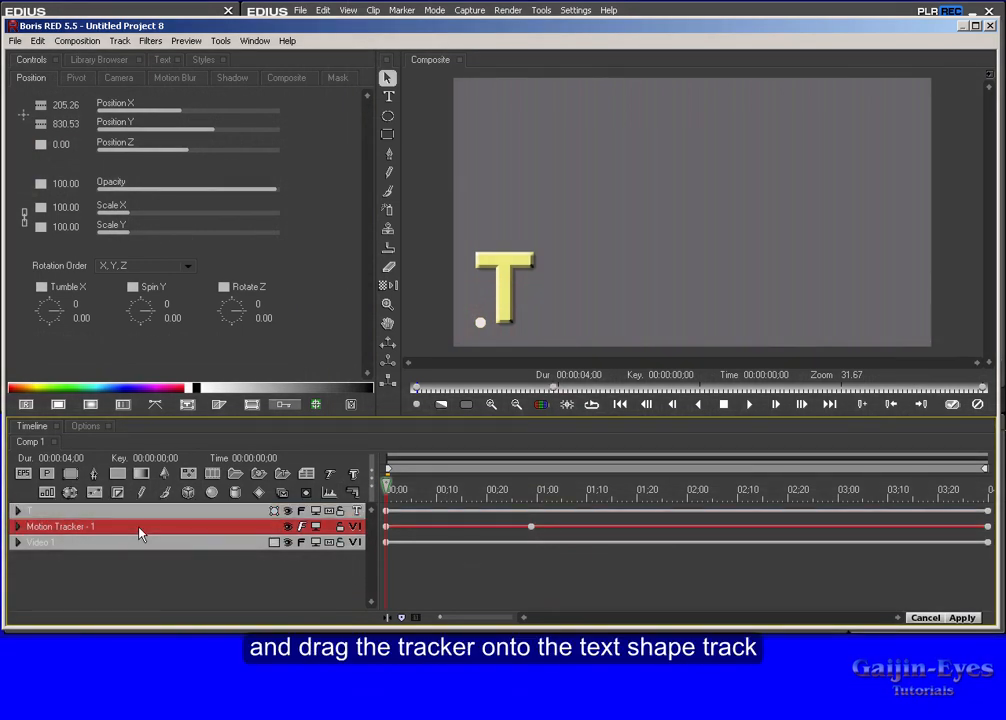
{"action": "left_click_drag", "start_coordinate": [140, 534], "coordinate": [145, 515]}
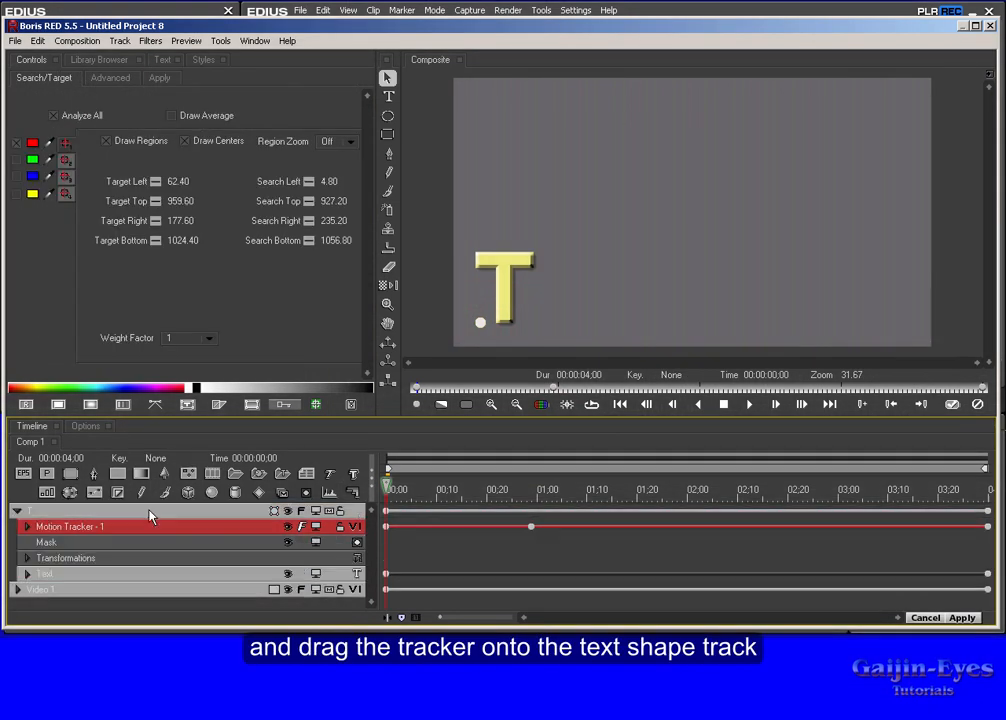
{"action": "left_click", "coordinate": [960, 618]}
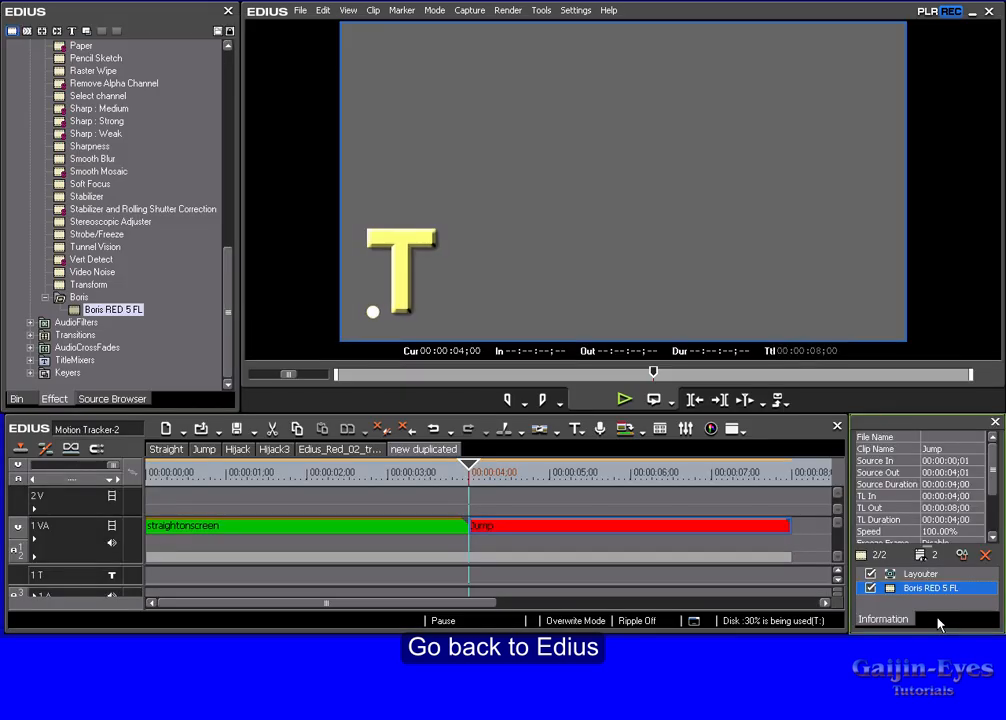
{"action": "left_click_drag", "start_coordinate": [472, 470], "coordinate": [587, 472]}
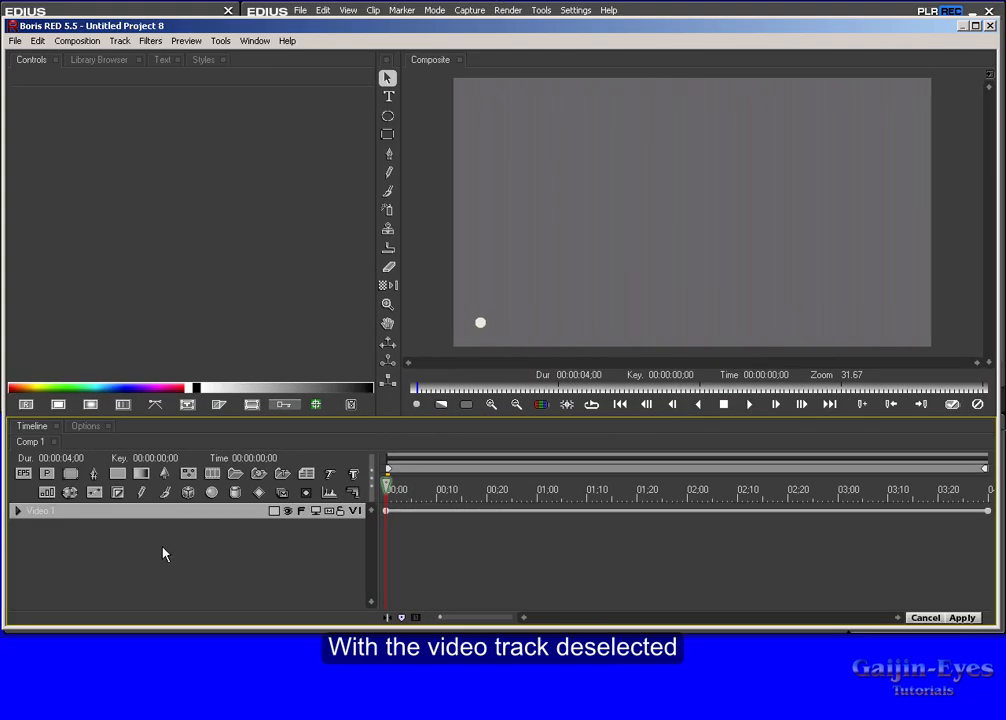
Step: Add a Motion Tracker filter above the deselected Video 1 track in Boris RED and display its own preview
{"action": "left_click", "coordinate": [152, 41]}
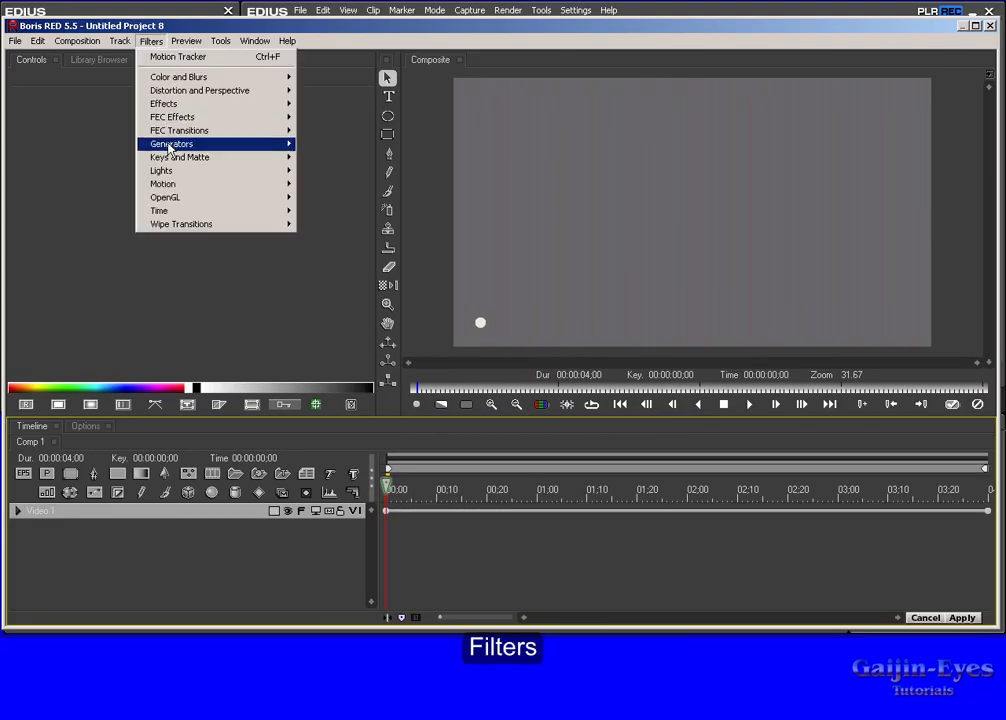
{"action": "mouse_move", "coordinate": [165, 188]}
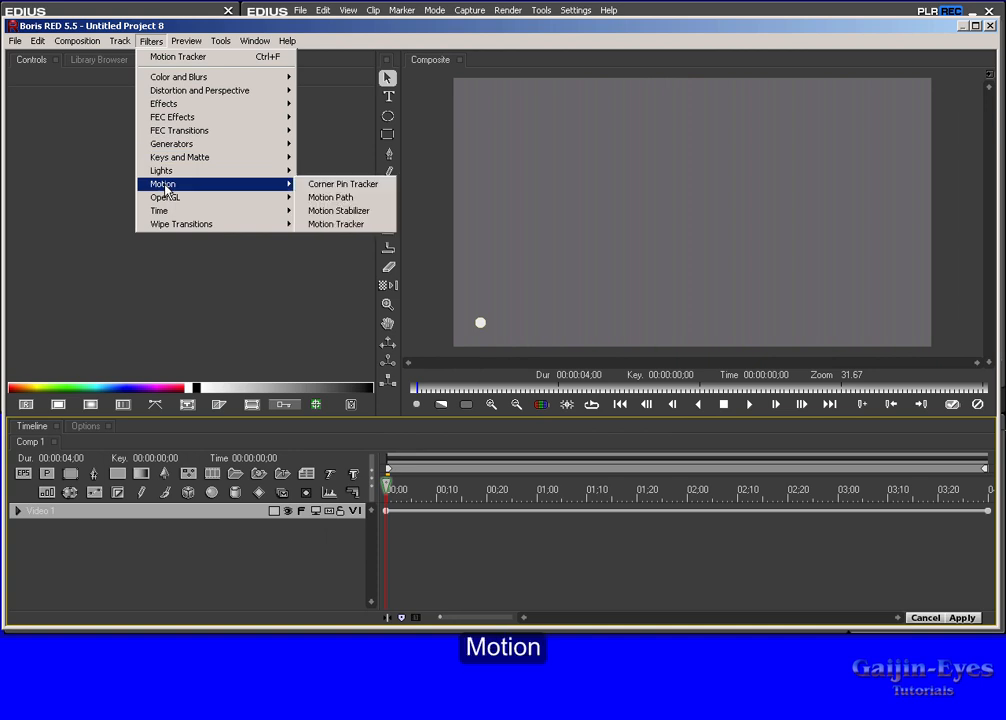
{"action": "left_click", "coordinate": [345, 224]}
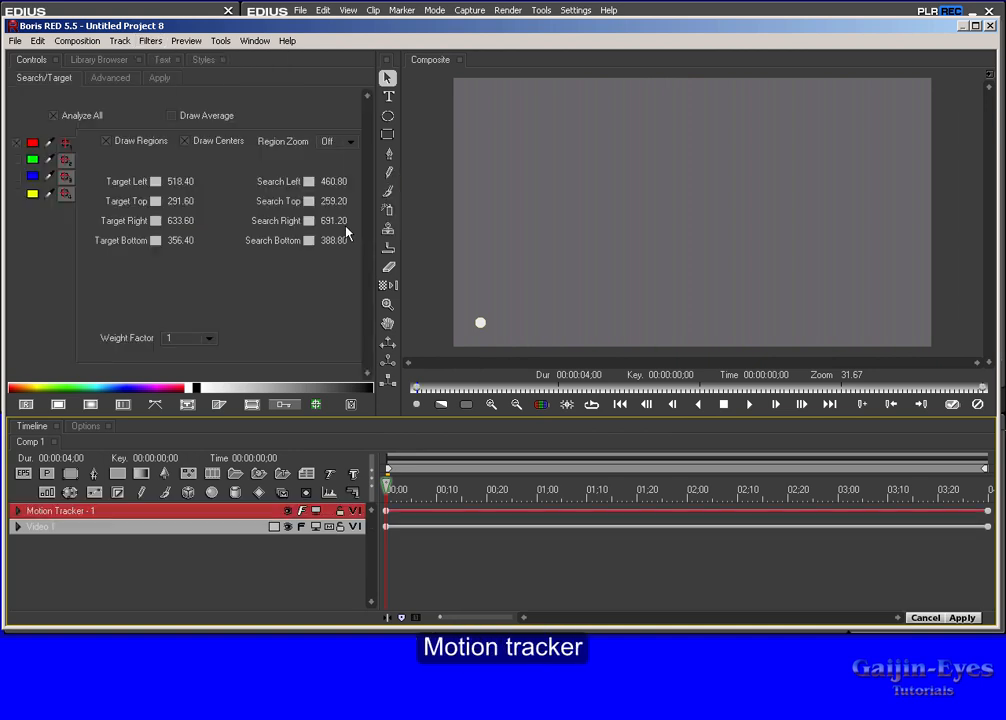
{"action": "left_click", "coordinate": [316, 511]}
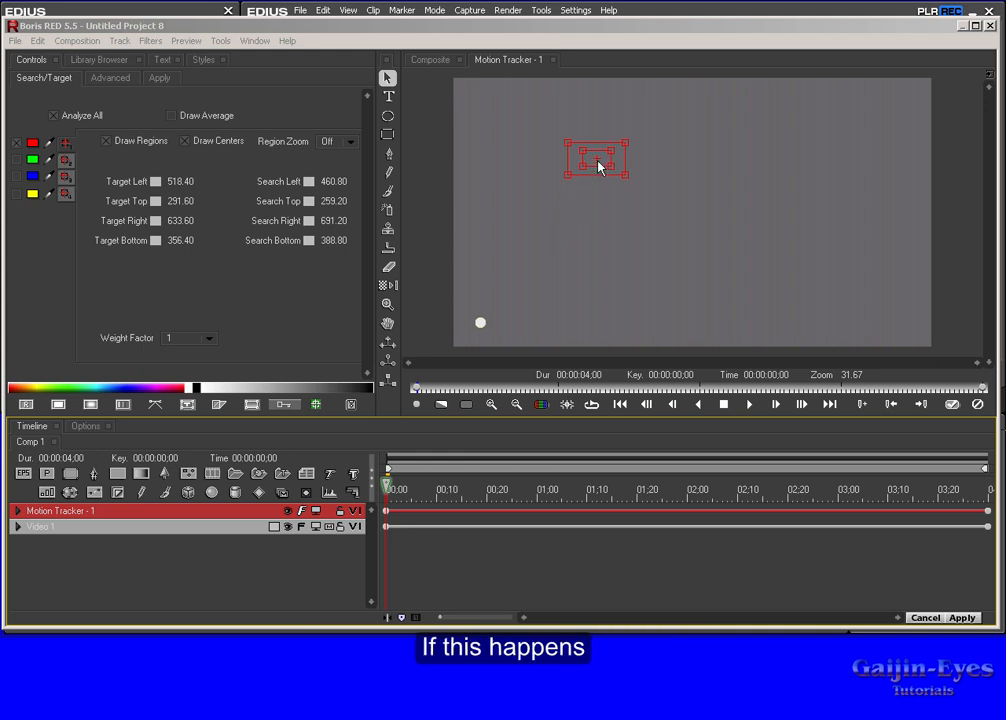
Step: Turn the preview's OpenGL Mode off and move the tracker region onto the dot near the frame's lower-left corner
{"action": "left_click", "coordinate": [184, 41]}
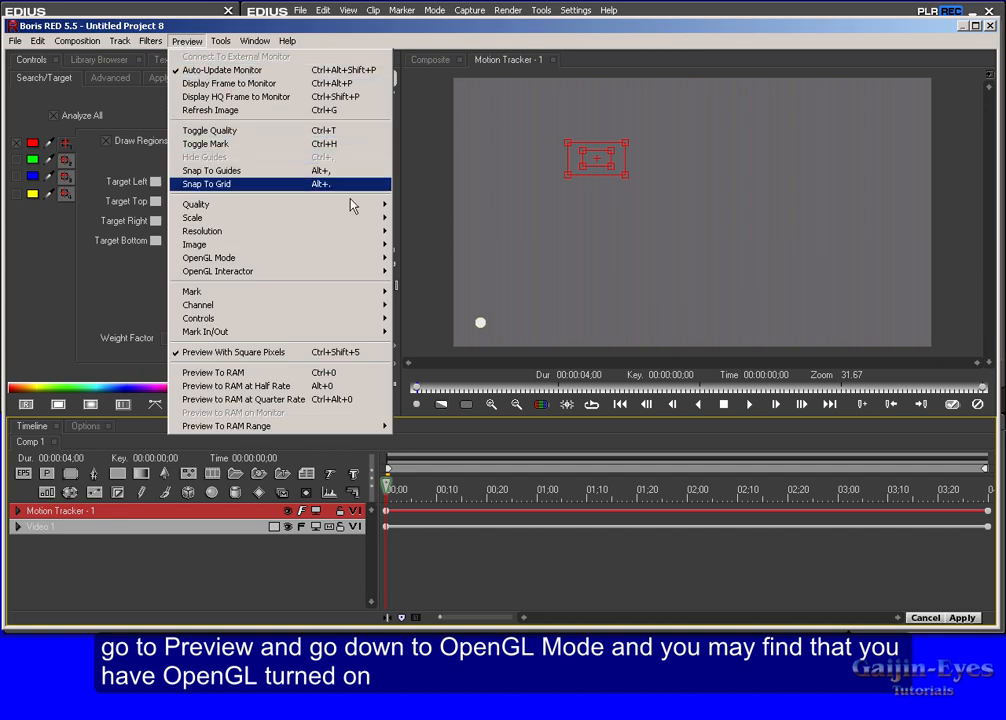
{"action": "mouse_move", "coordinate": [362, 258]}
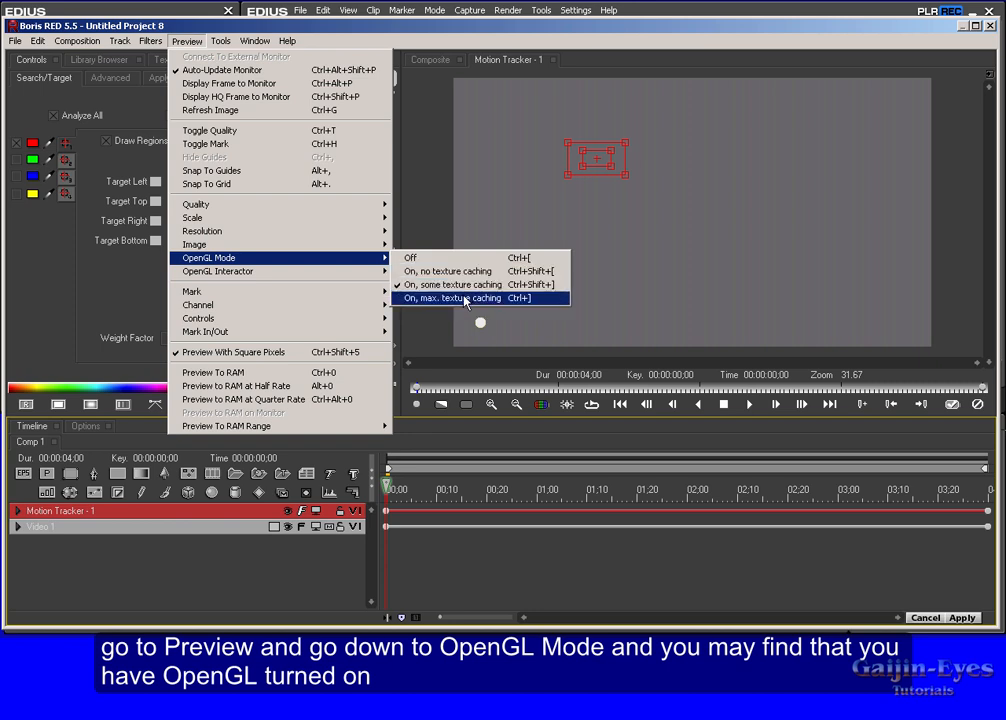
{"action": "left_click", "coordinate": [414, 260]}
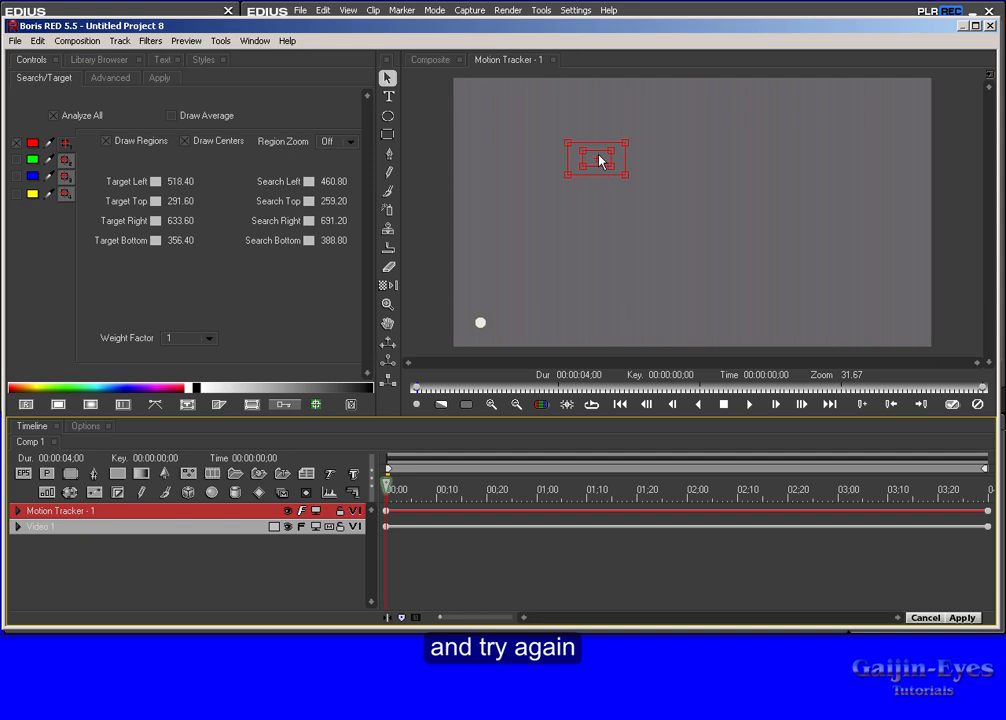
{"action": "left_click_drag", "start_coordinate": [601, 160], "coordinate": [505, 296]}
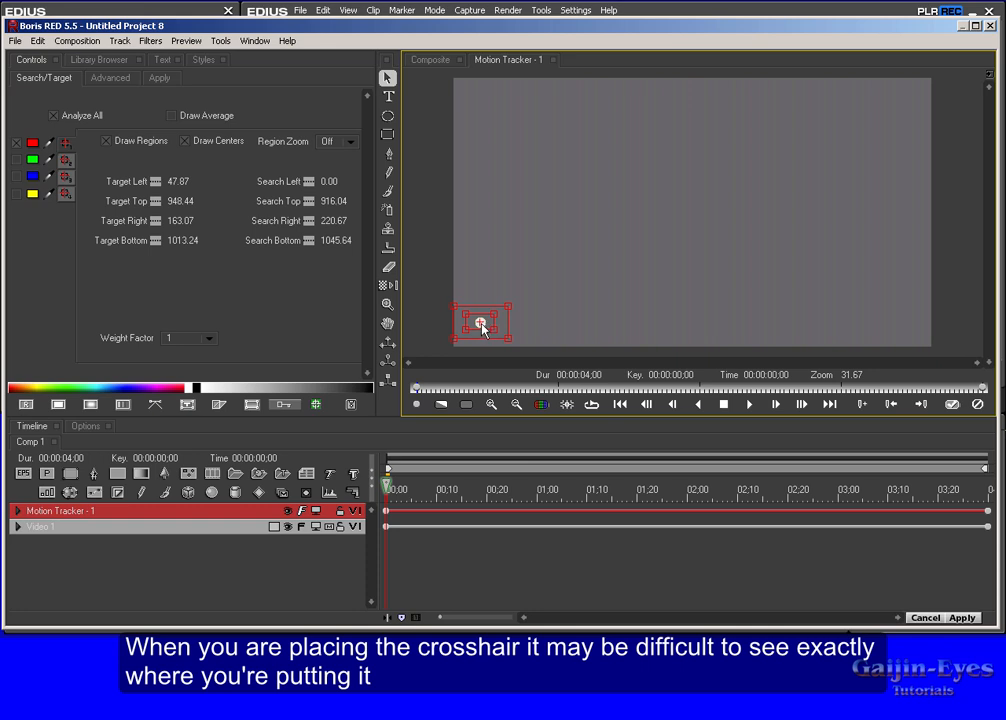
Step: Using 8x Region Zoom, centre the crosshair on the dot and shrink the target region to about 50 by 43, finishing with the zoom off
{"action": "left_click", "coordinate": [352, 142]}
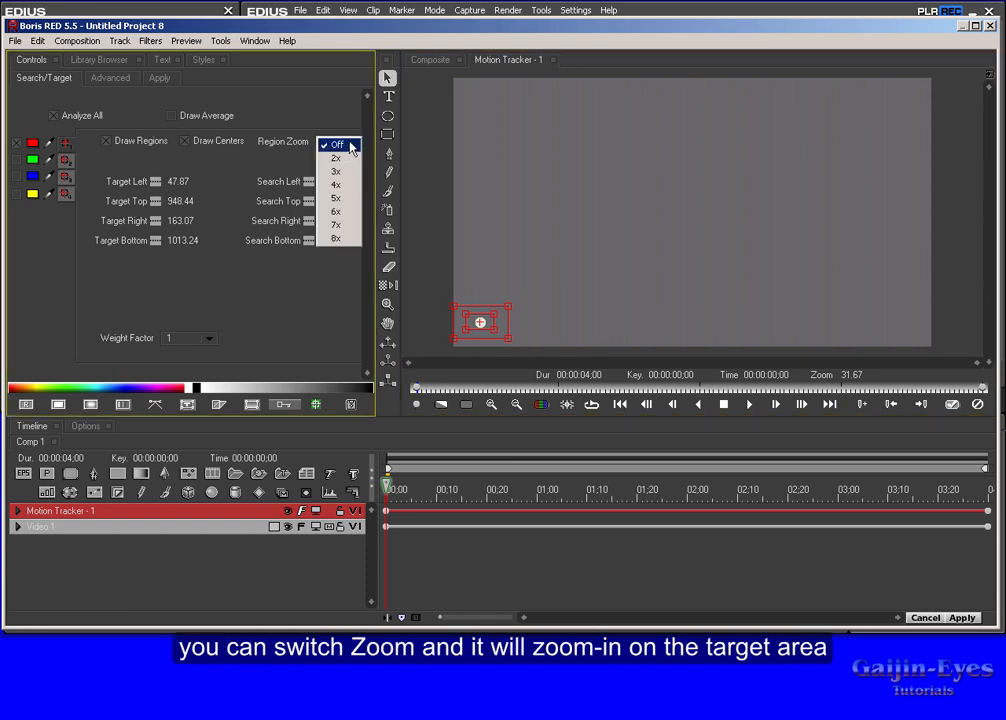
{"action": "left_click", "coordinate": [355, 241]}
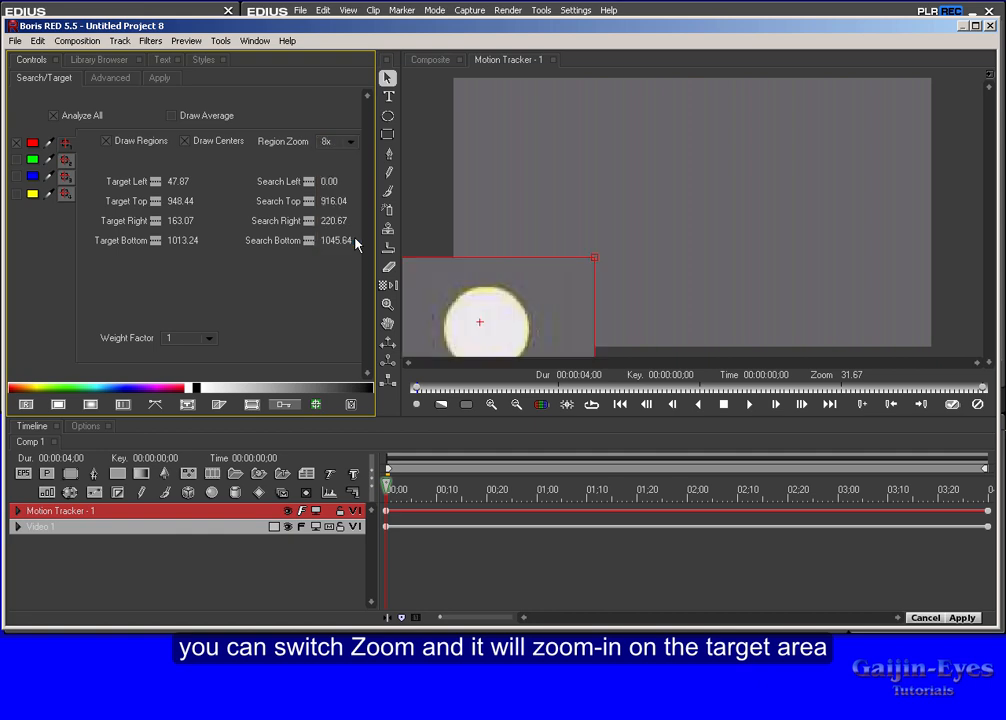
{"action": "left_click_drag", "start_coordinate": [481, 323], "coordinate": [480, 324]}
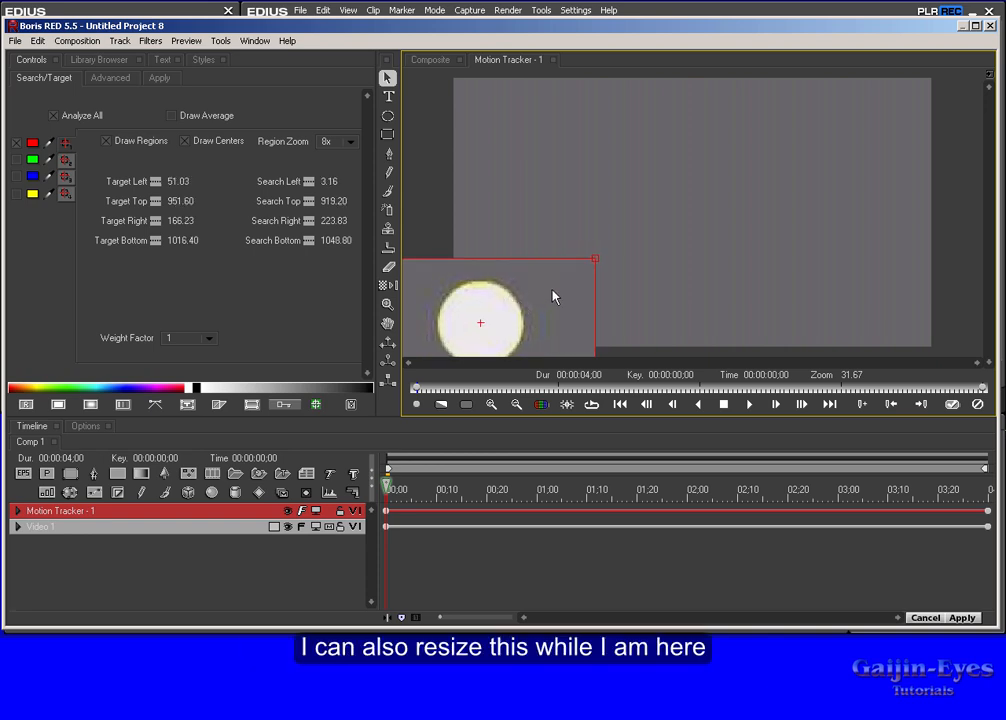
{"action": "left_click_drag", "start_coordinate": [595, 260], "coordinate": [530, 285]}
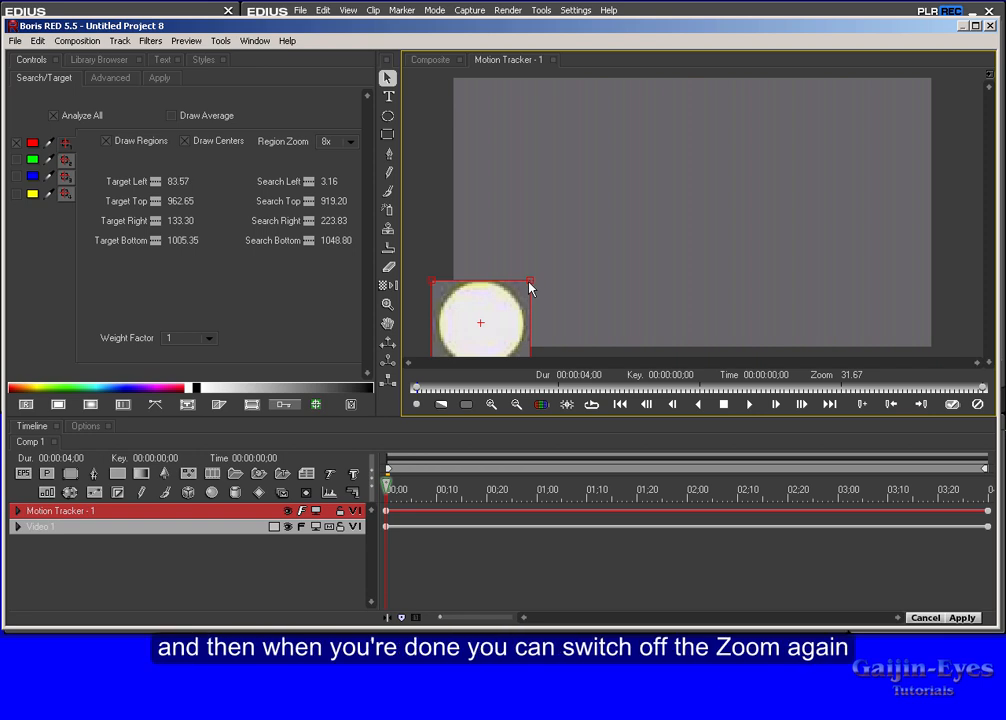
{"action": "left_click", "coordinate": [351, 143]}
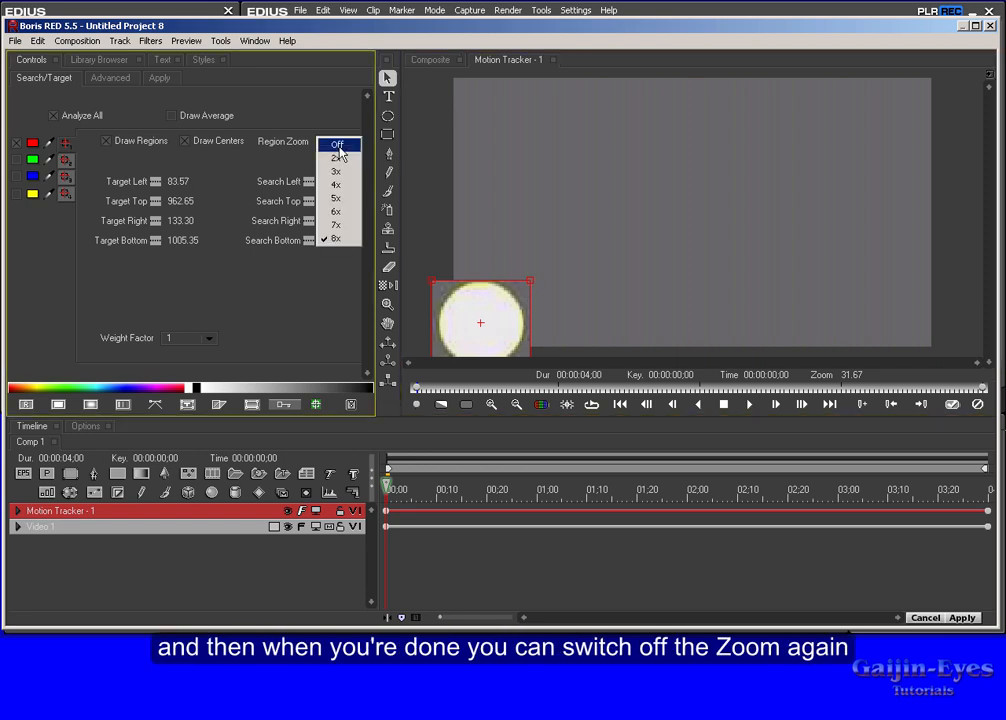
{"action": "left_click", "coordinate": [338, 146]}
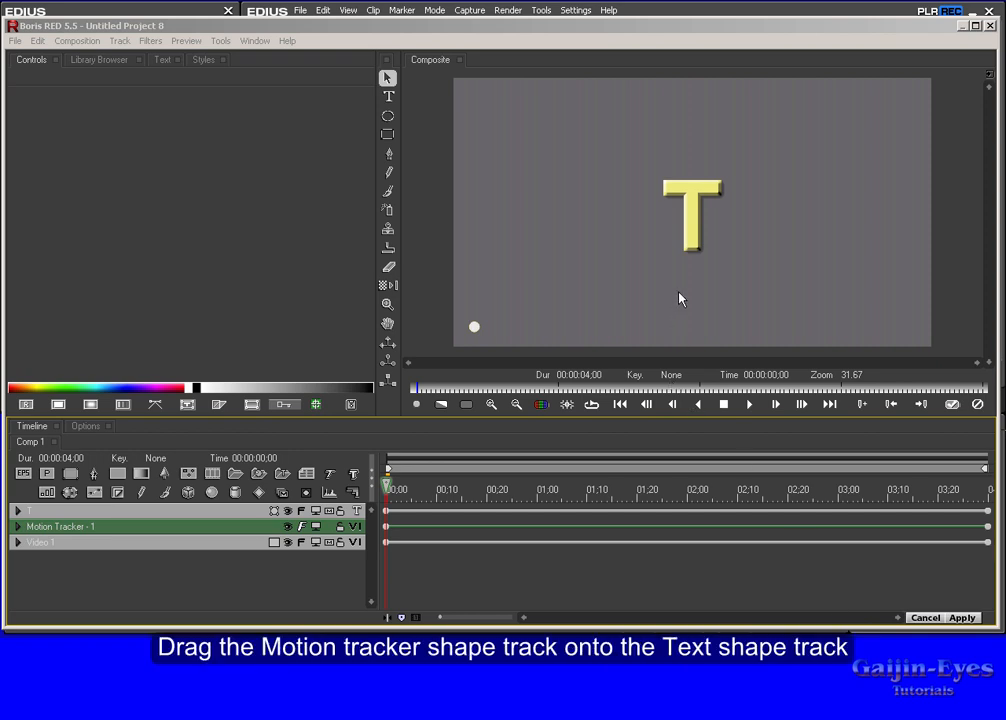
Step: Nest Motion Tracker - 1 inside the T text track and place the T beside the dot at about X 183, Y 843, previewing to RAM
{"action": "left_click_drag", "start_coordinate": [135, 538], "coordinate": [136, 512]}
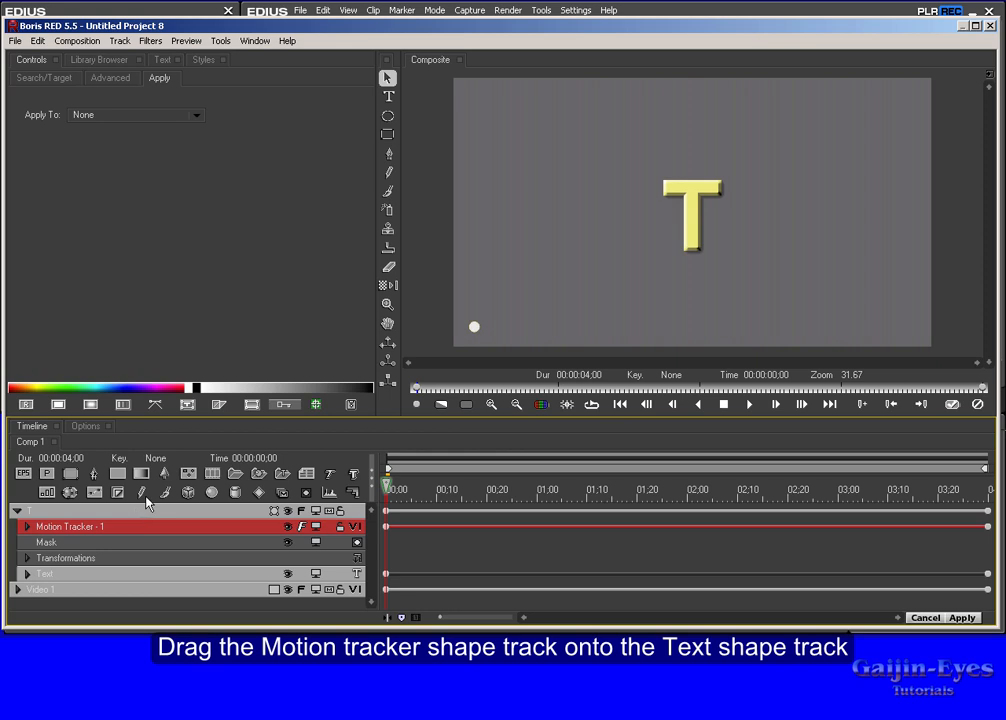
{"action": "left_click", "coordinate": [695, 213]}
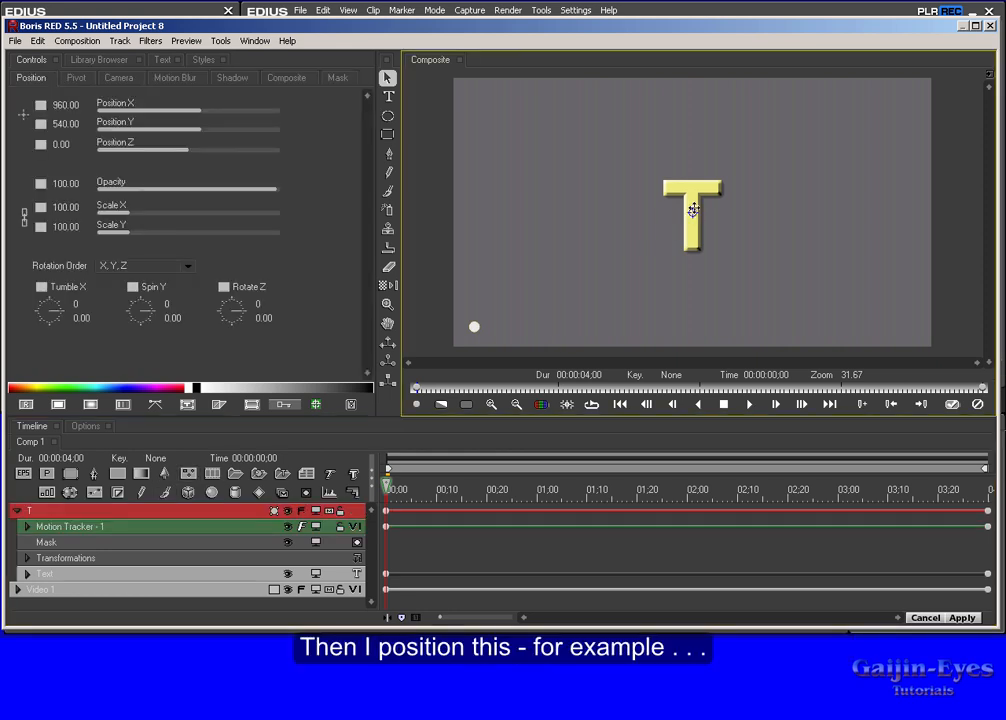
{"action": "left_click_drag", "start_coordinate": [692, 212], "coordinate": [499, 288]}
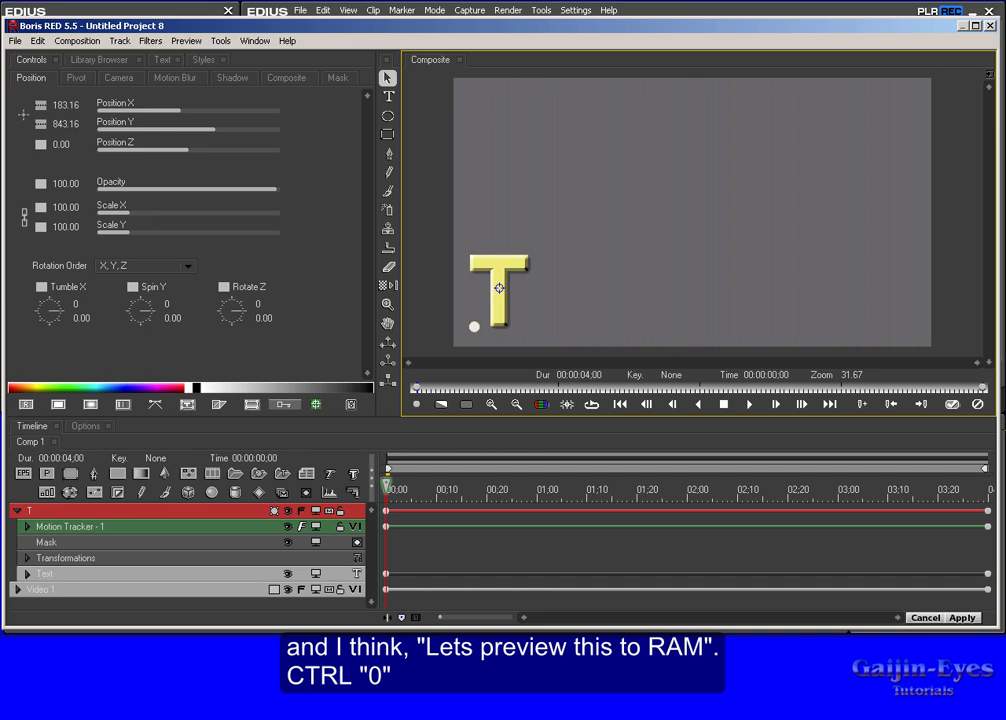
{"action": "key", "text": "ctrl+0"}
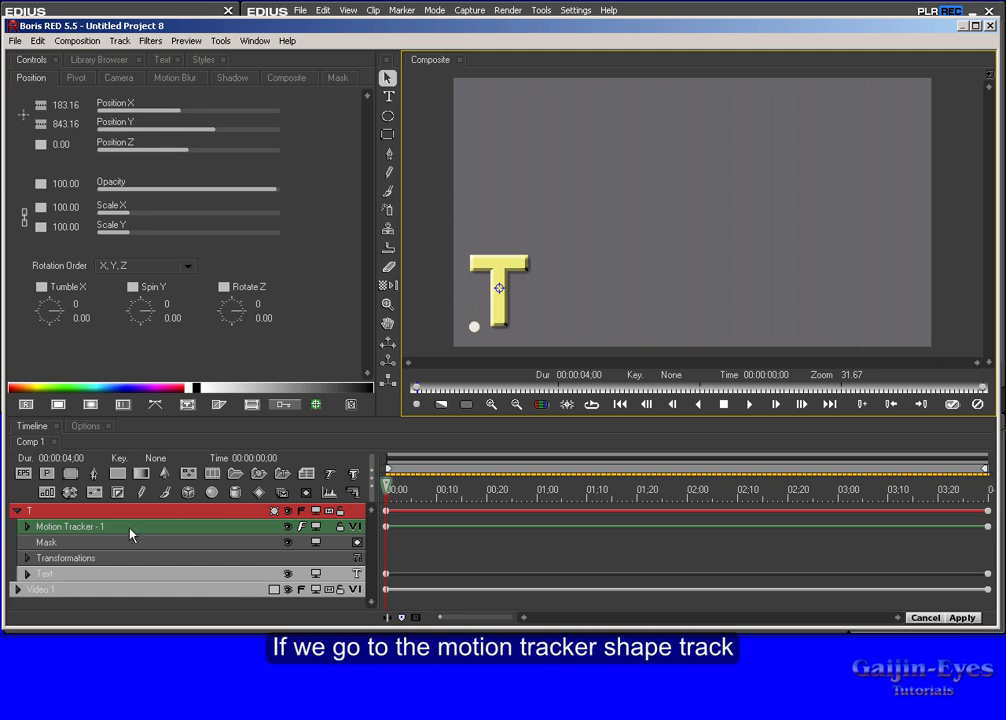
Step: Set the nested Motion Tracker - 1 to apply its tracking data to the text's Position
{"action": "left_click", "coordinate": [129, 528]}
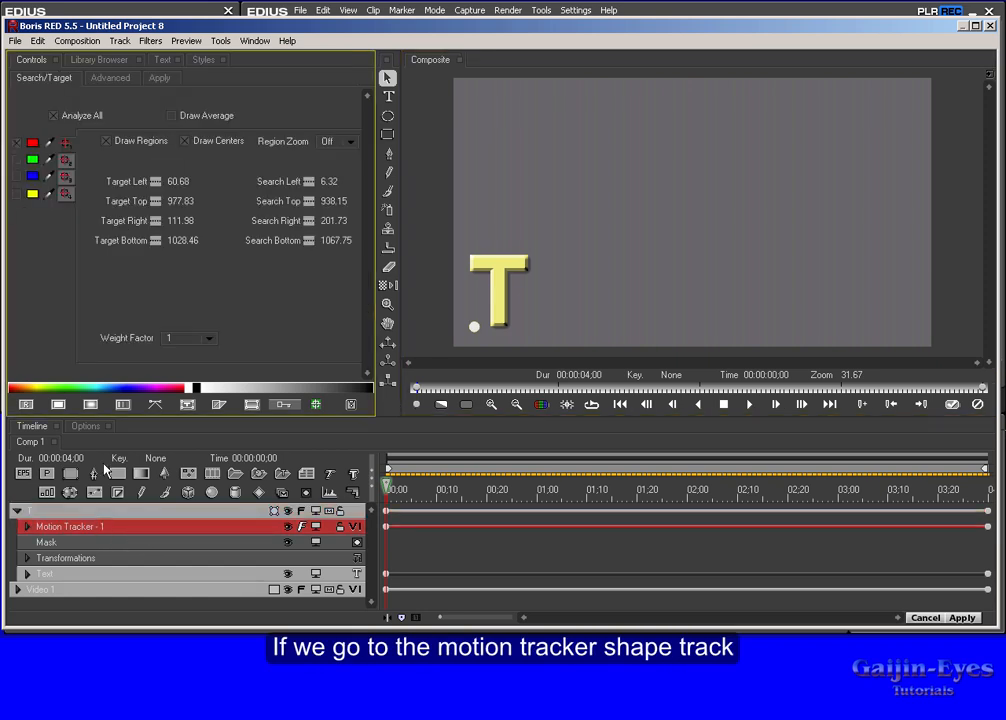
{"action": "left_click", "coordinate": [175, 79]}
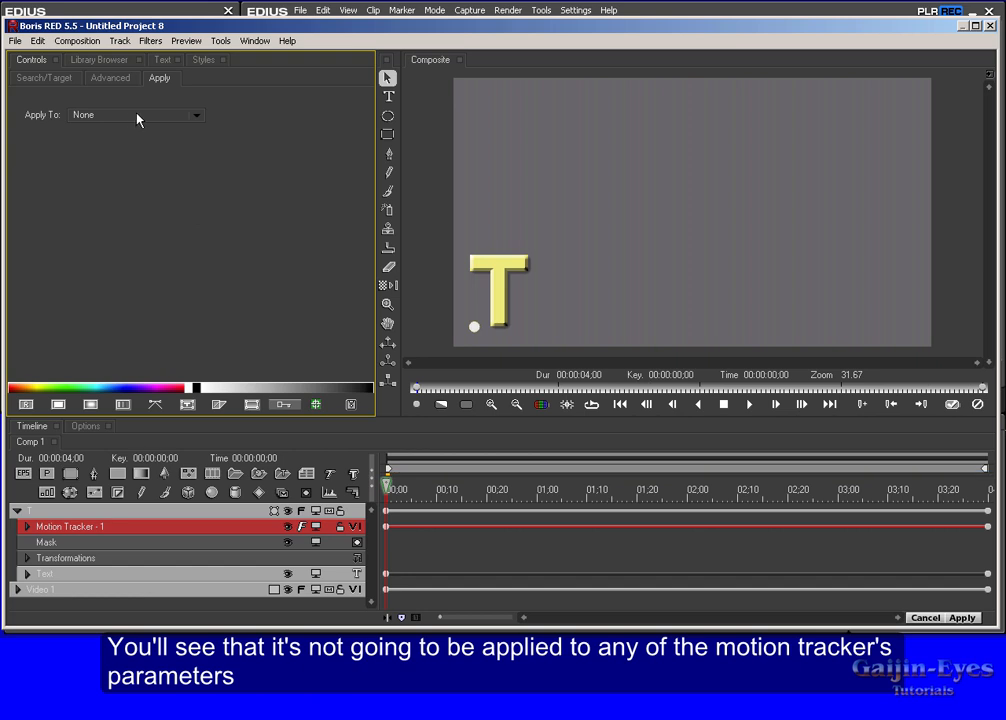
{"action": "left_click", "coordinate": [197, 117]}
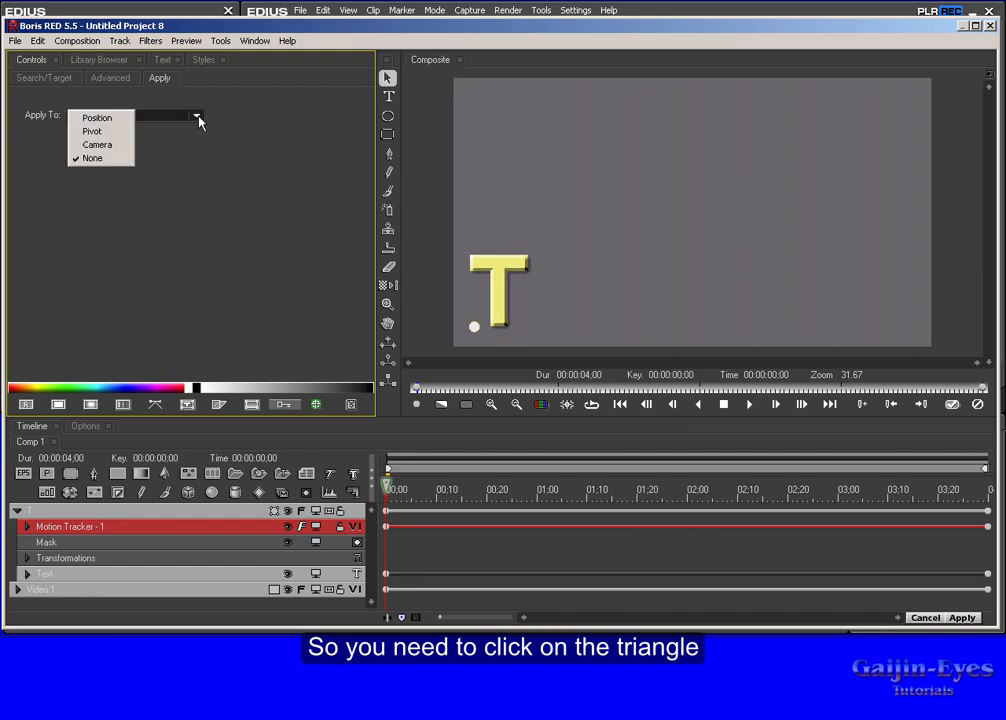
{"action": "left_click", "coordinate": [124, 131]}
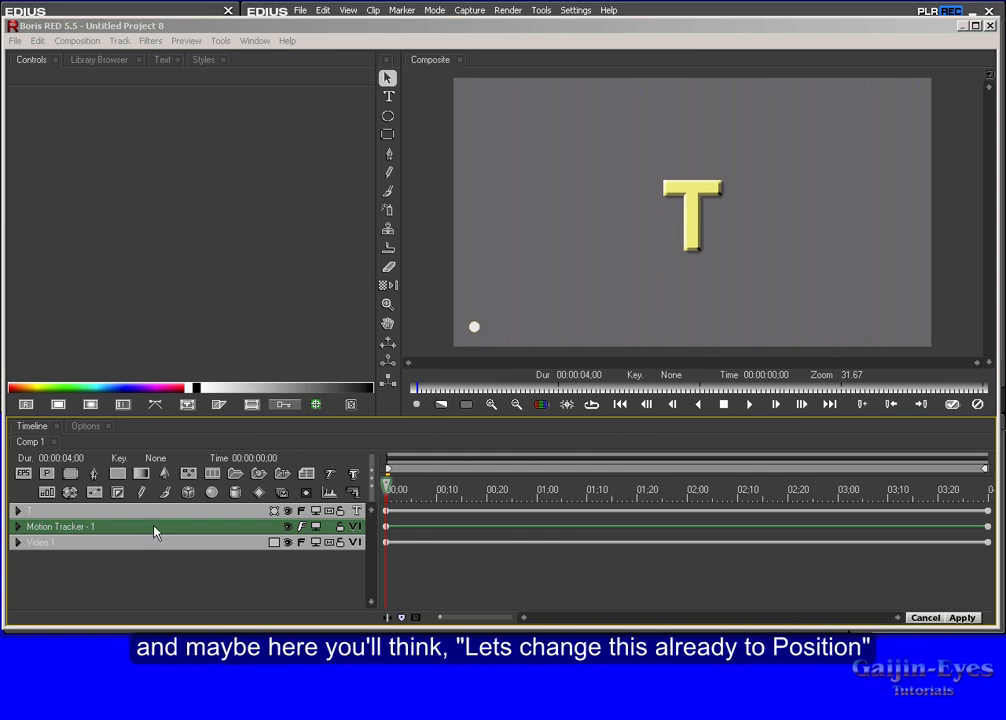
Step: Try setting Apply To on the unattached Motion Tracker - 1, nest it inside the T text track, and choose Position
{"action": "left_click", "coordinate": [158, 530]}
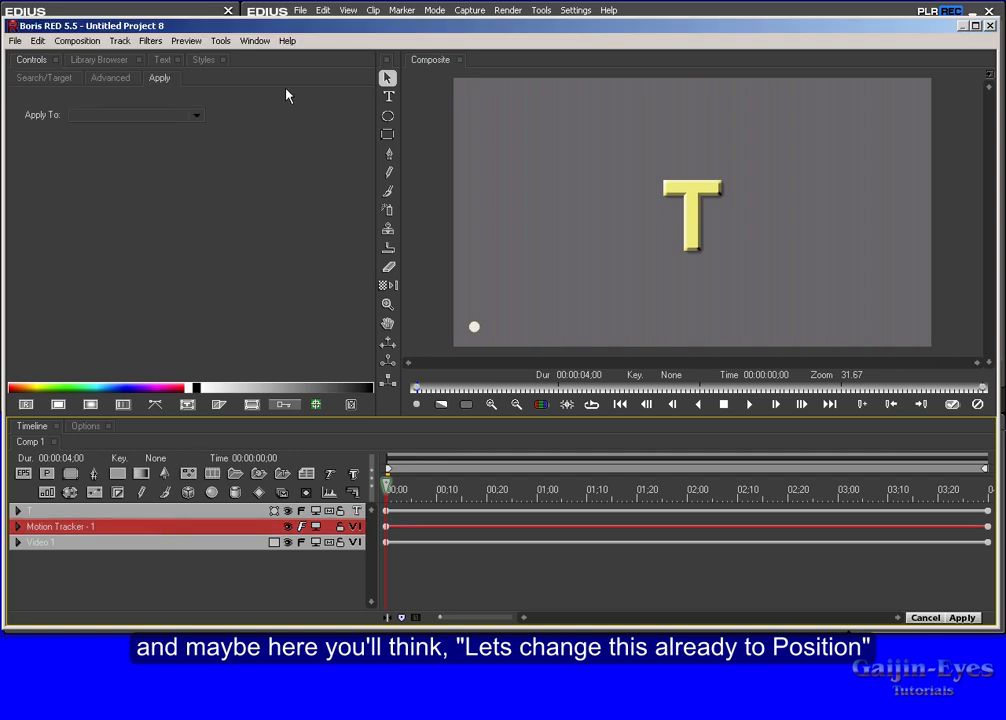
{"action": "left_click", "coordinate": [200, 121]}
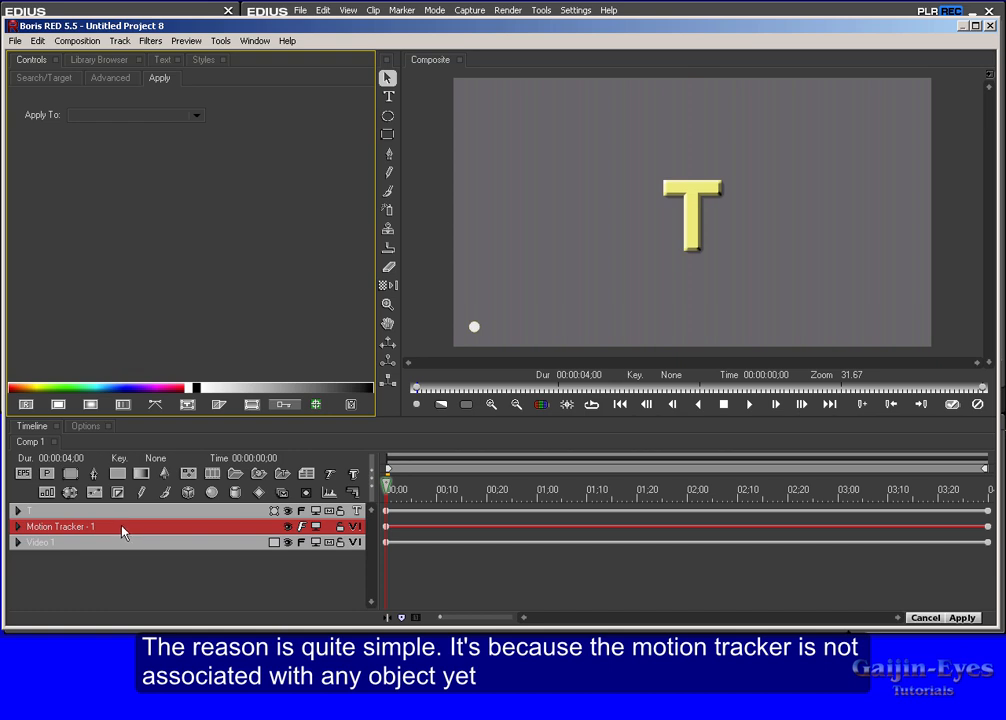
{"action": "left_click_drag", "start_coordinate": [121, 532], "coordinate": [124, 525]}
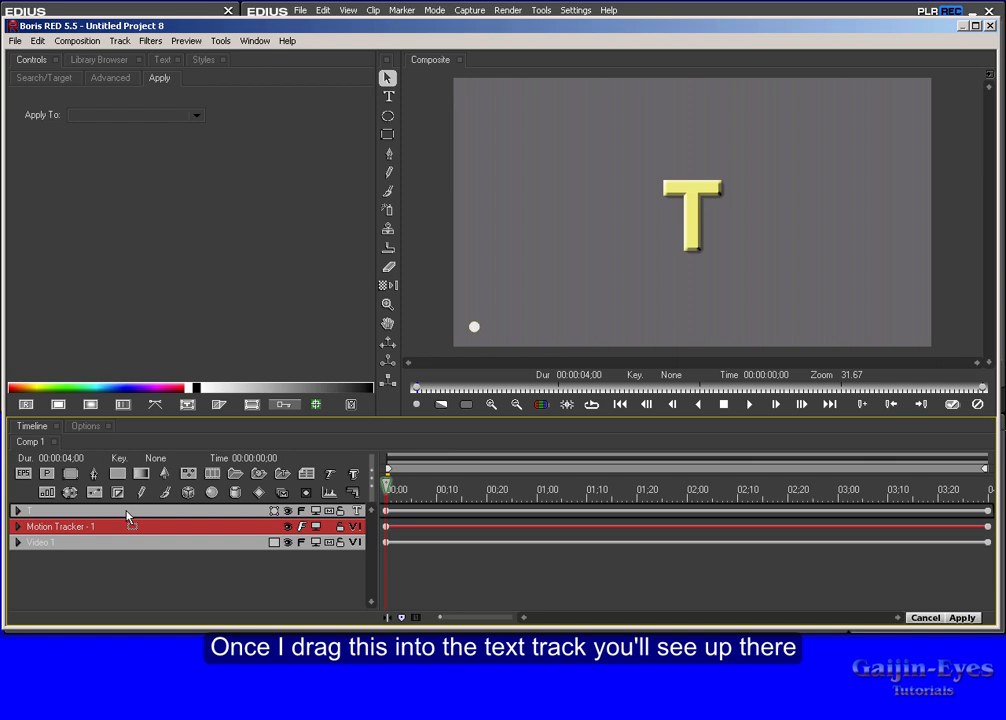
{"action": "left_click_drag", "start_coordinate": [127, 517], "coordinate": [123, 521]}
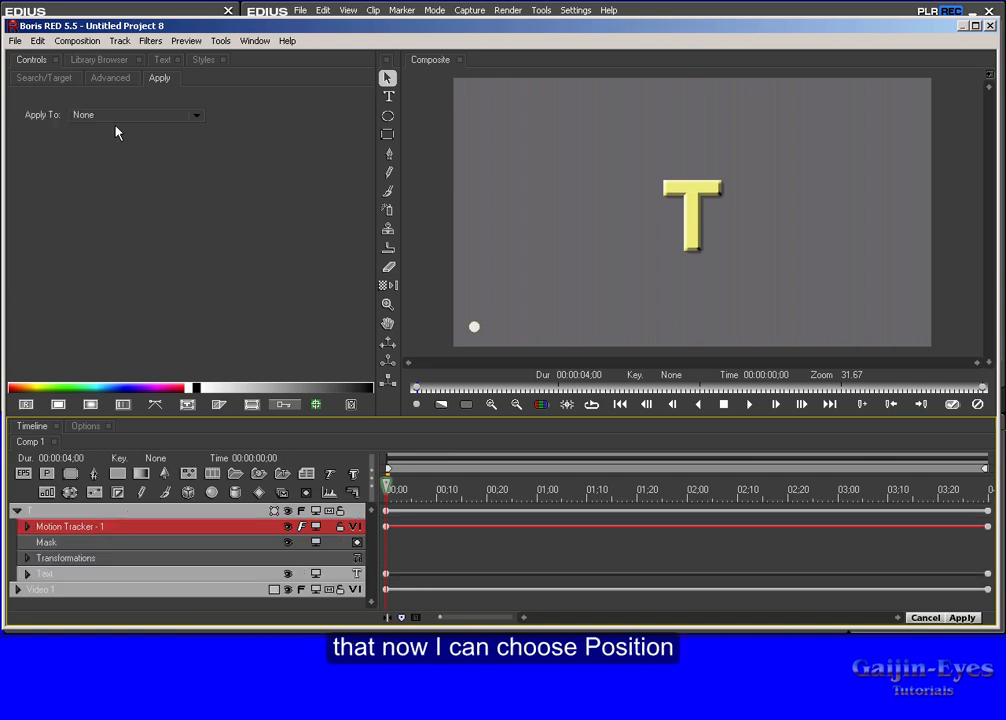
{"action": "left_click", "coordinate": [195, 116]}
{"action": "left_click", "coordinate": [120, 115]}
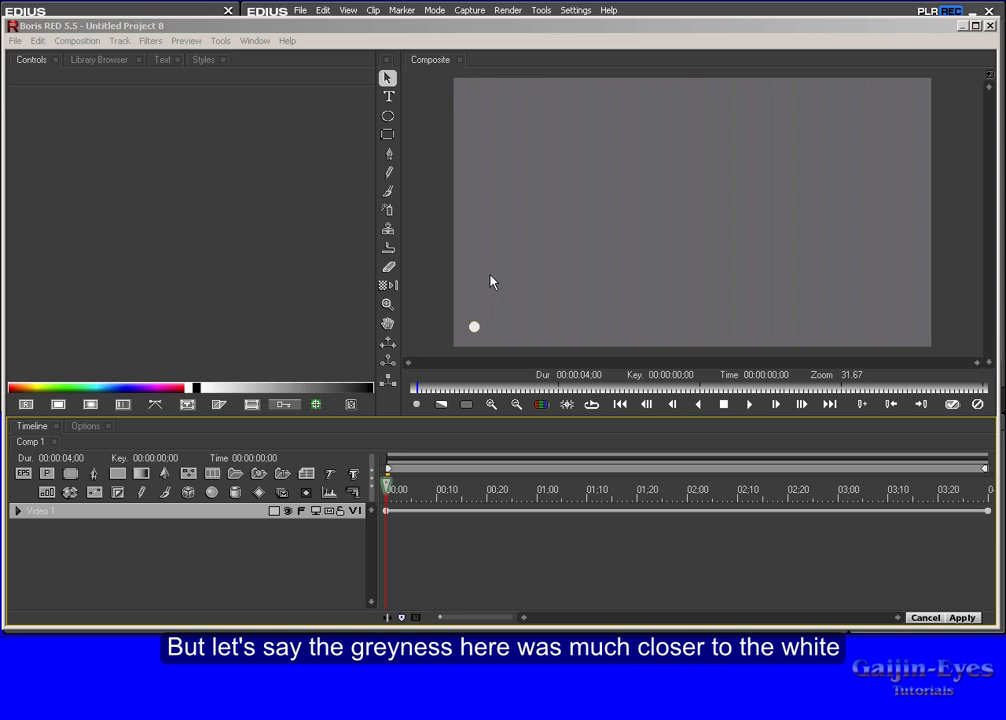
Step: Add a BCC Brightness-Contrast filter to Video 1 with Contrast at about 74, and collapse and deselect the track
{"action": "left_click", "coordinate": [478, 330]}
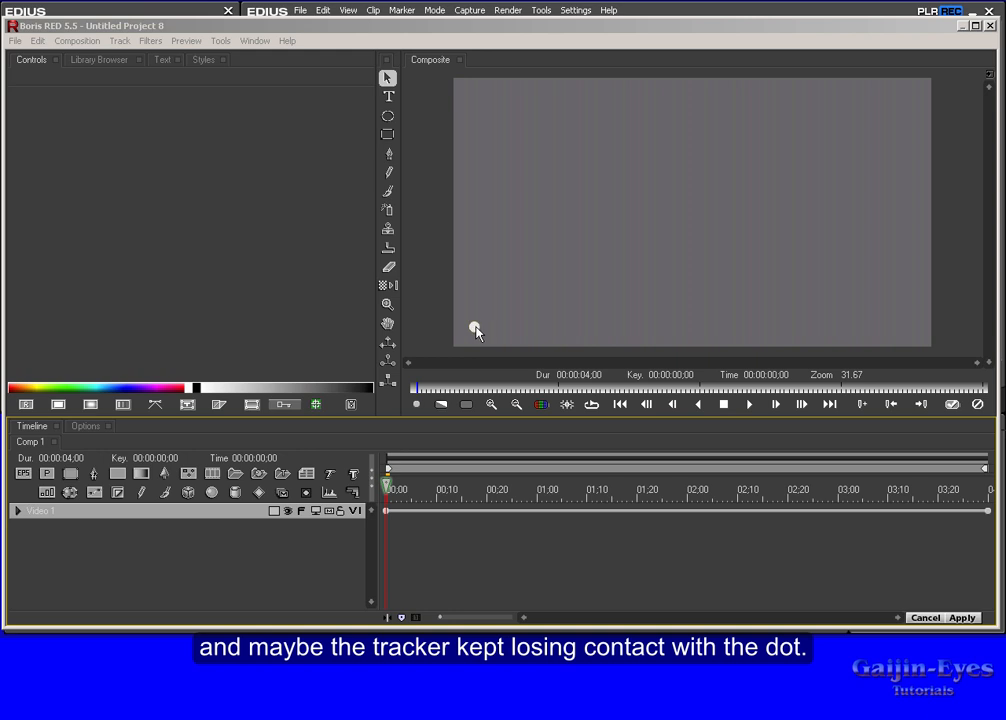
{"action": "left_click", "coordinate": [171, 518]}
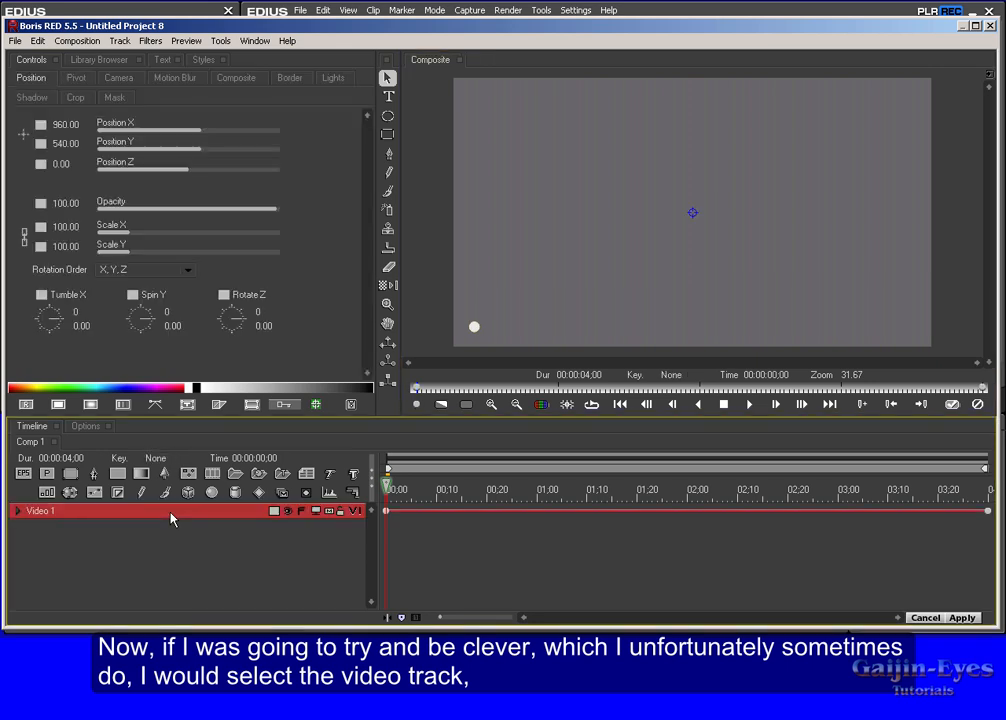
{"action": "left_click", "coordinate": [158, 44]}
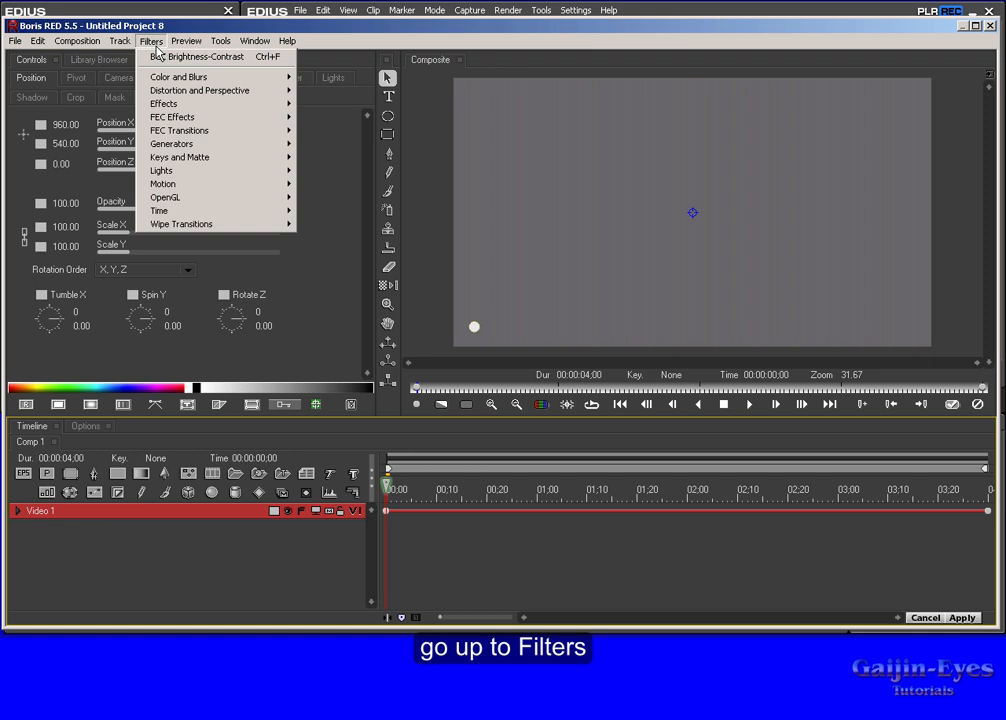
{"action": "mouse_move", "coordinate": [222, 79]}
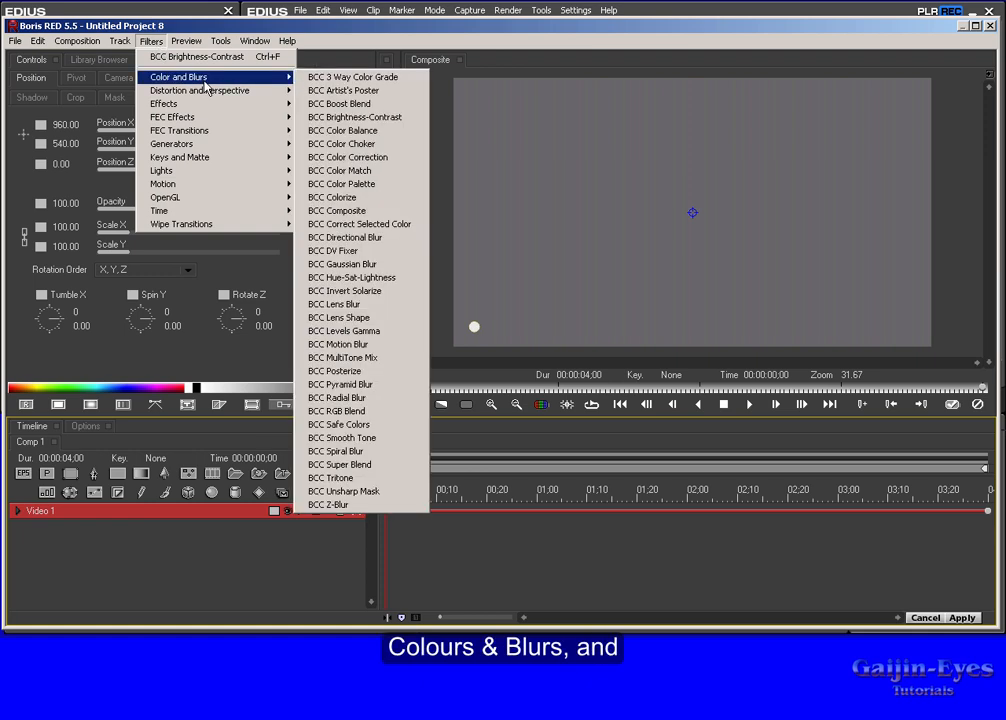
{"action": "left_click", "coordinate": [388, 120]}
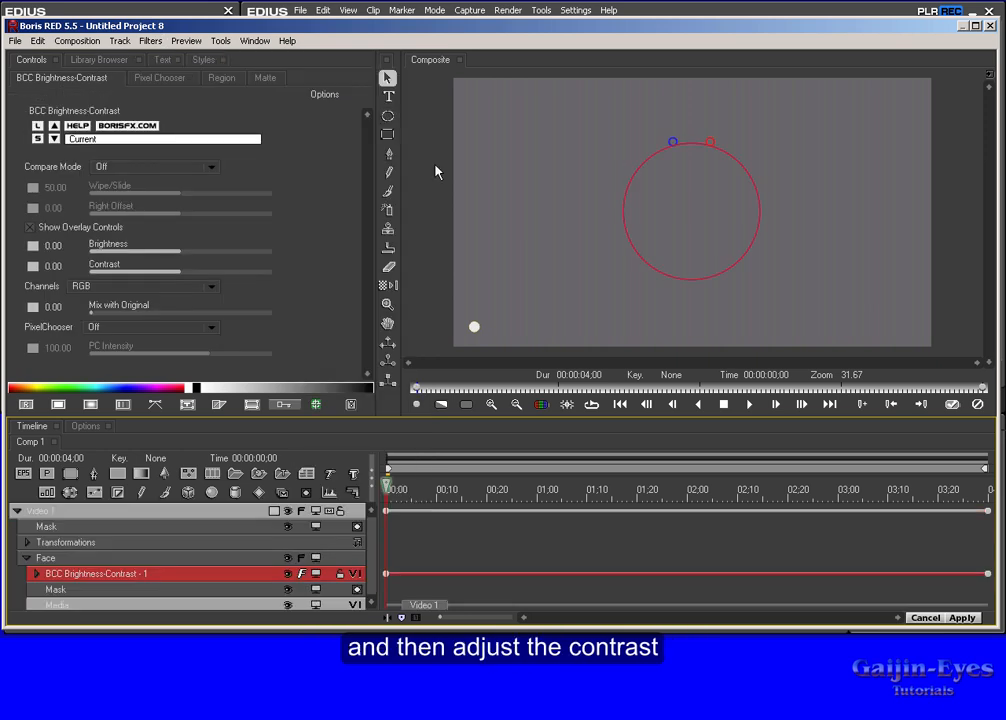
{"action": "left_click_drag", "start_coordinate": [674, 141], "coordinate": [657, 93]}
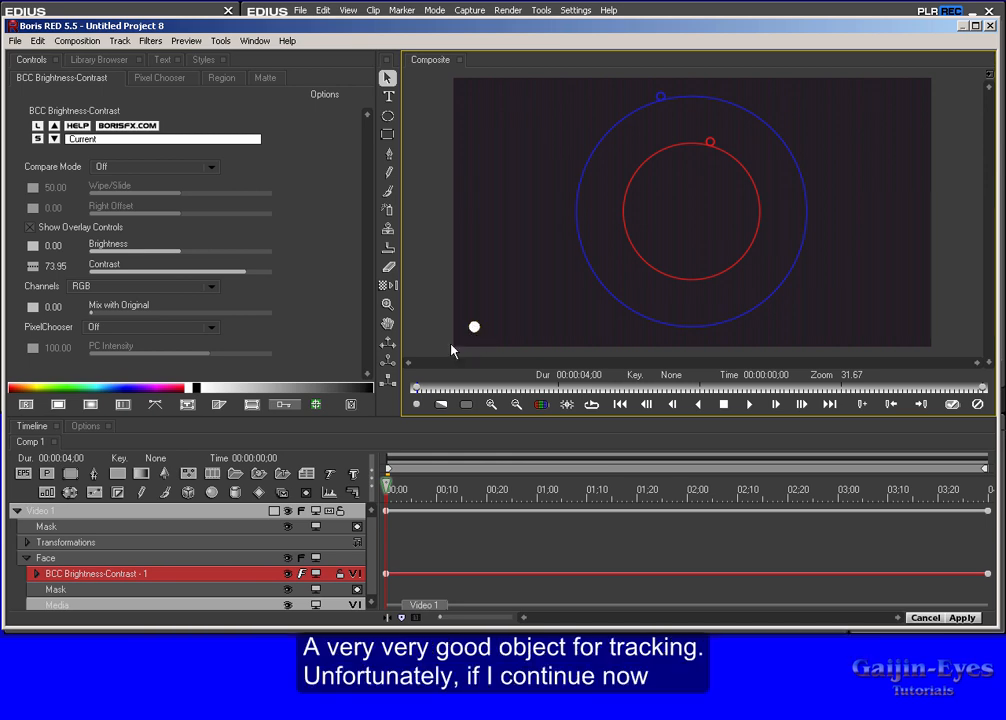
{"action": "left_click", "coordinate": [17, 510]}
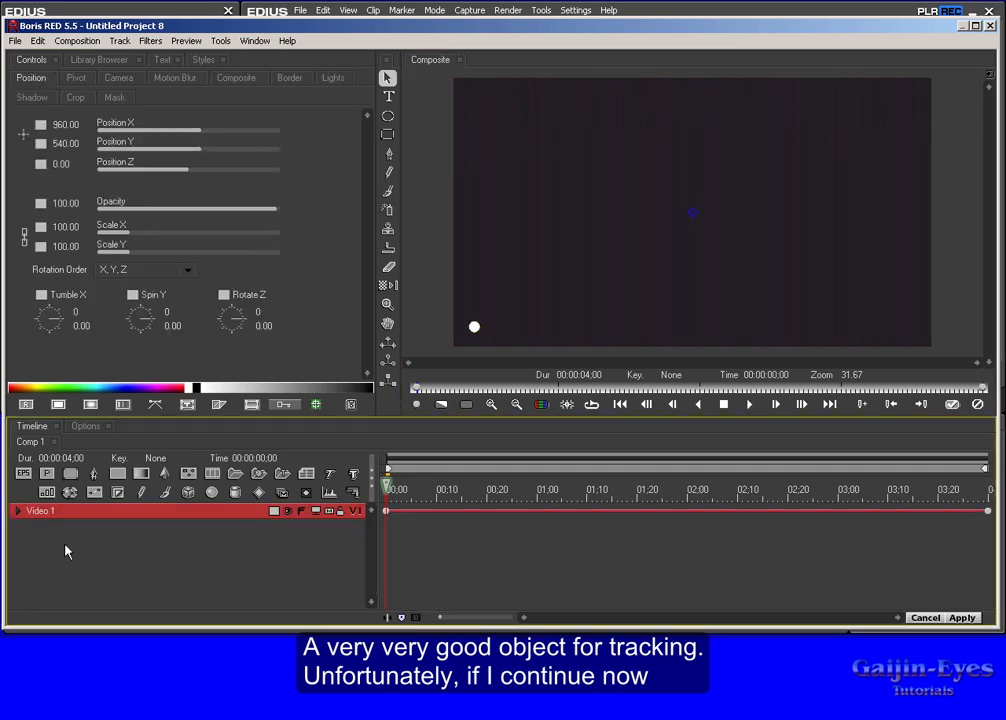
{"action": "left_click", "coordinate": [122, 560]}
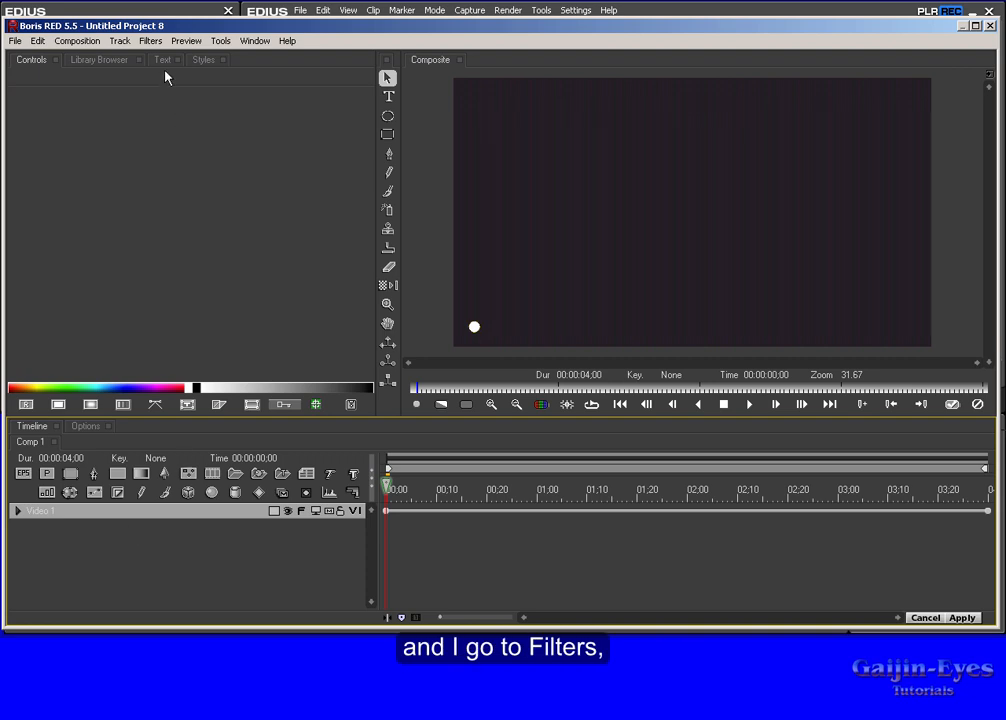
Step: Try a Motion Tracker filter above the contrast-adjusted Video 1 track, check its own preview, and delete the tracker
{"action": "left_click", "coordinate": [151, 41]}
{"action": "mouse_move", "coordinate": [180, 184]}
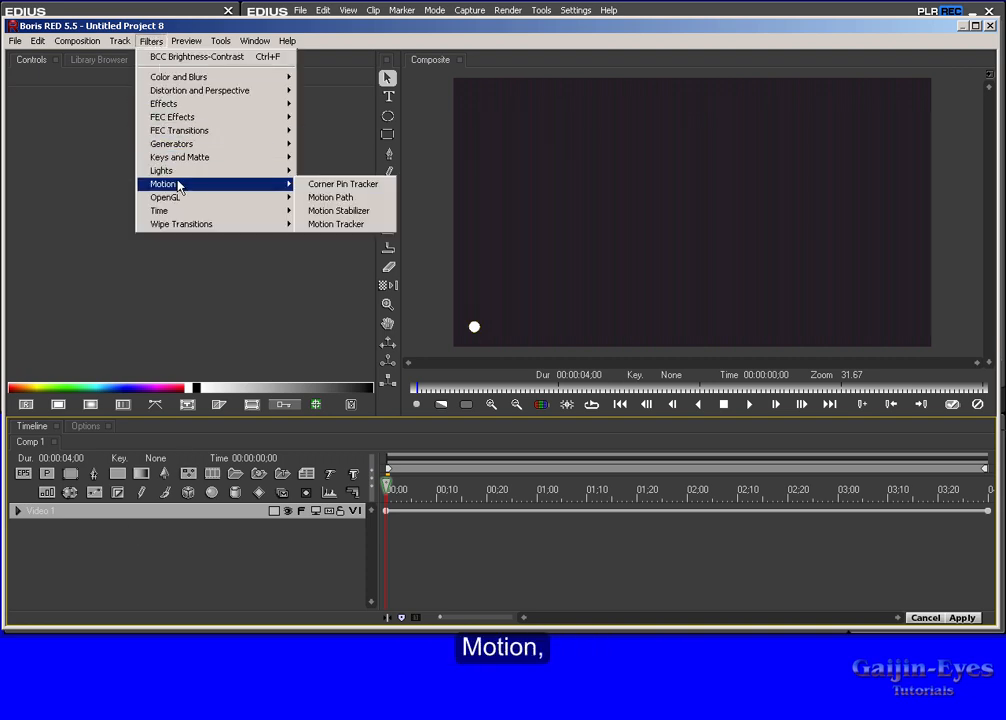
{"action": "left_click", "coordinate": [357, 226]}
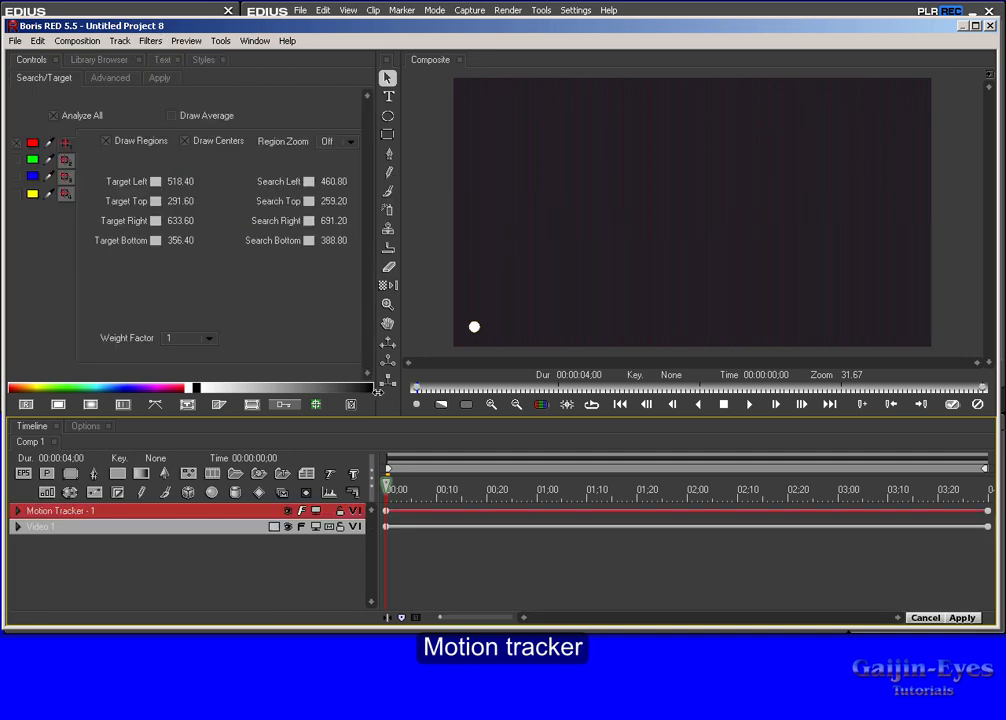
{"action": "left_click", "coordinate": [318, 513]}
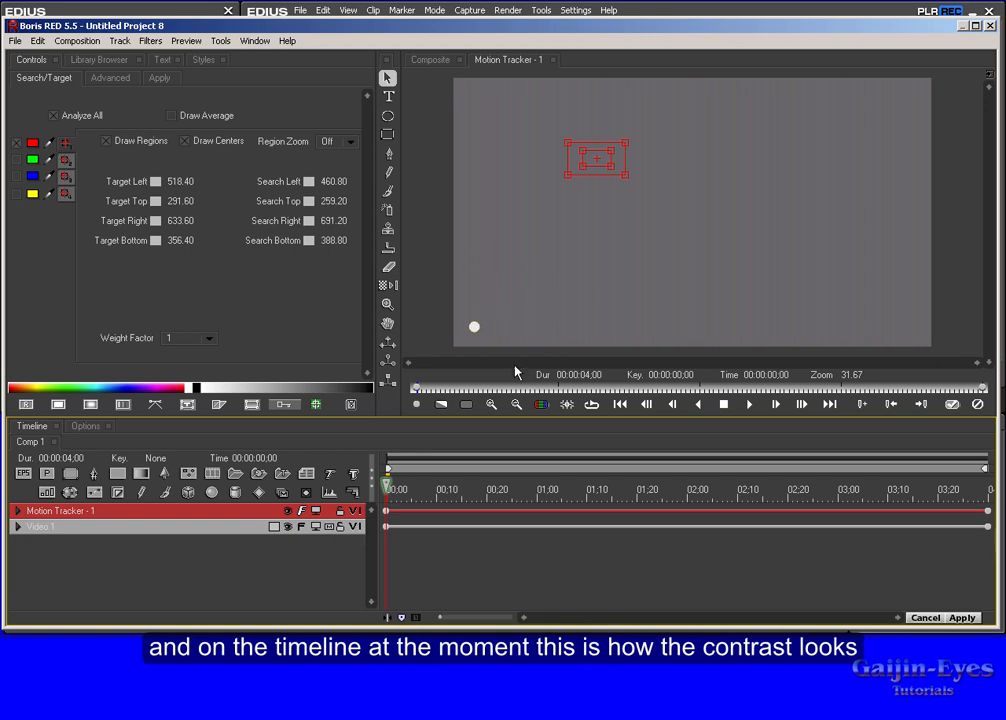
{"action": "key", "text": "Delete"}
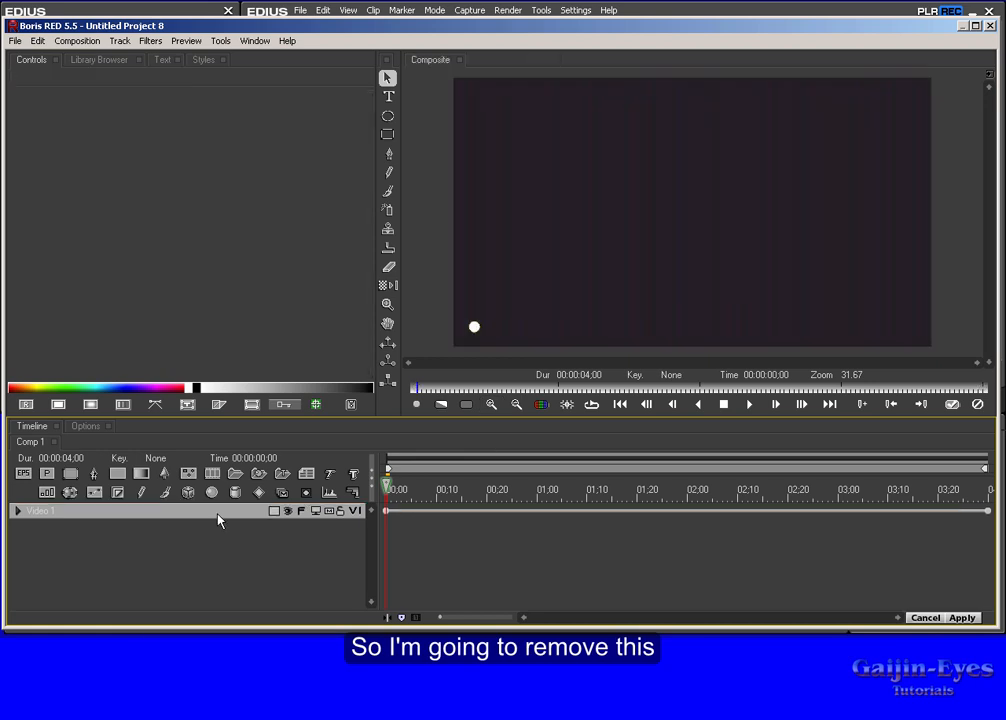
Step: Delete the BCC Brightness-Contrast filter from Video 1, collapse the track and return to EDIUS
{"action": "left_click", "coordinate": [17, 511]}
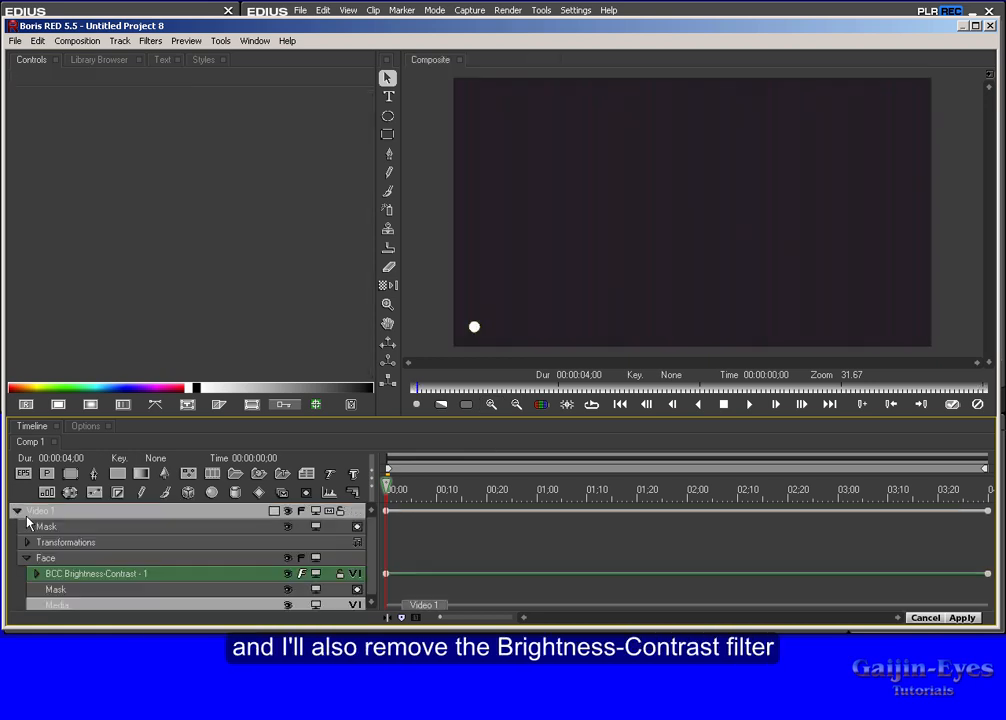
{"action": "left_click", "coordinate": [141, 583]}
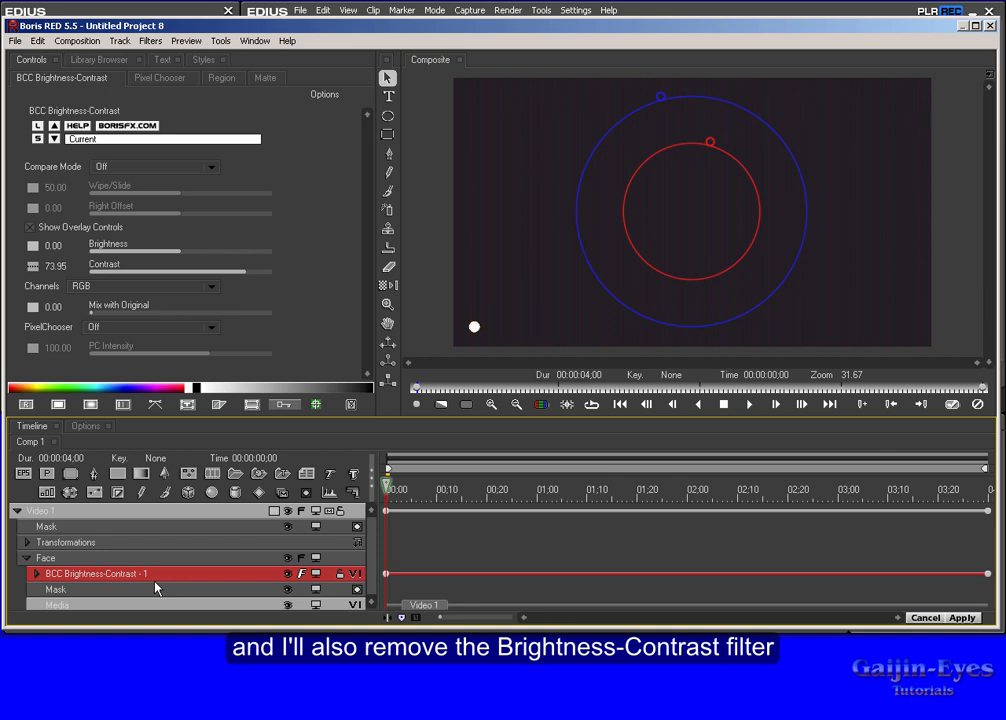
{"action": "key", "text": "Delete"}
{"action": "left_click", "coordinate": [18, 512]}
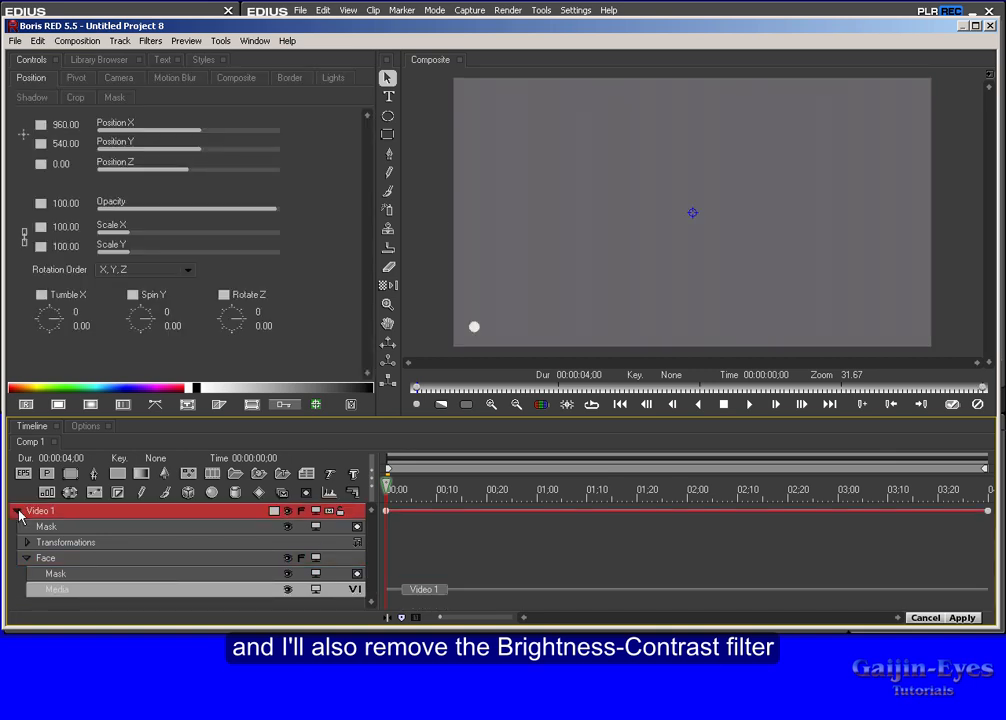
{"action": "left_click", "coordinate": [18, 512]}
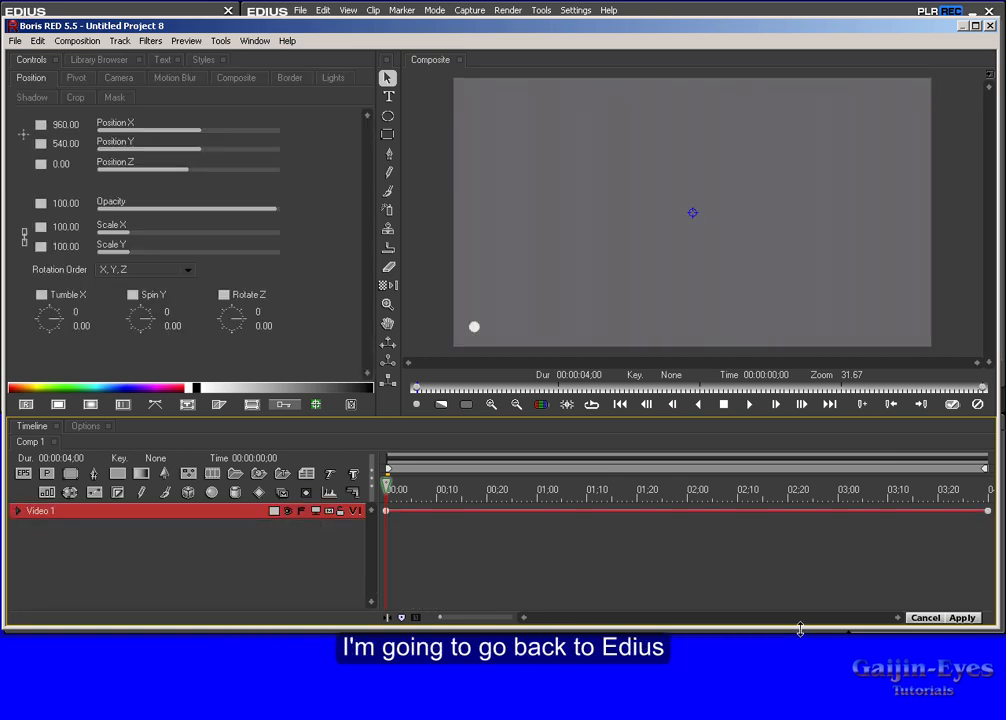
{"action": "left_click", "coordinate": [921, 620]}
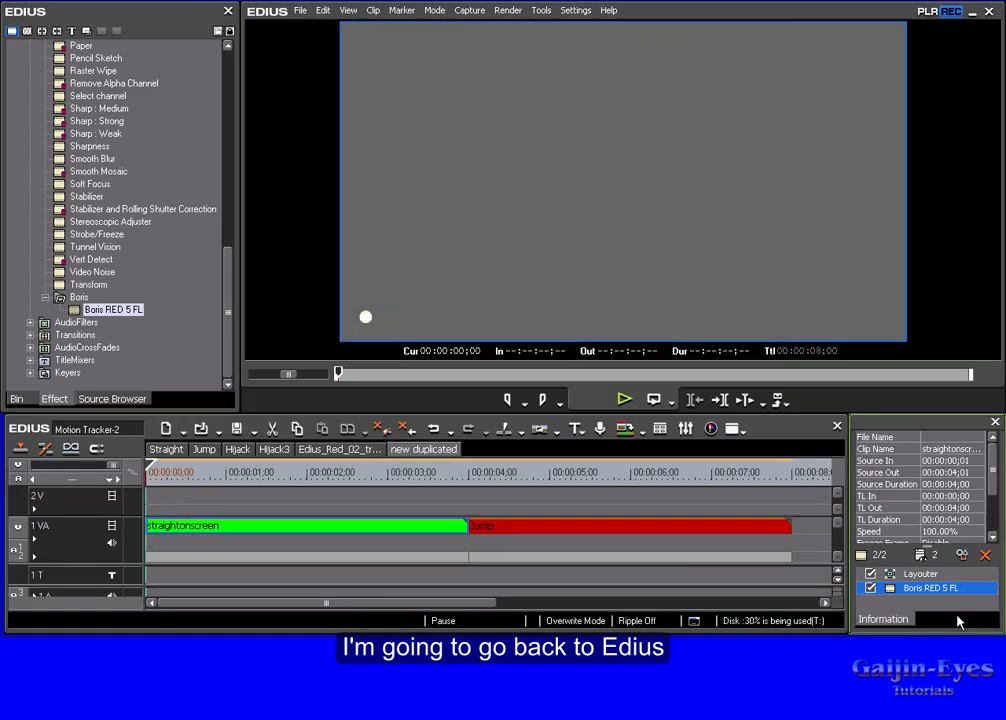
Step: Add the Color Balance filter to the straightonscreen clip and place it above Boris RED 5 FL in the filter order
{"action": "left_click_drag", "start_coordinate": [263, 484], "coordinate": [180, 474]}
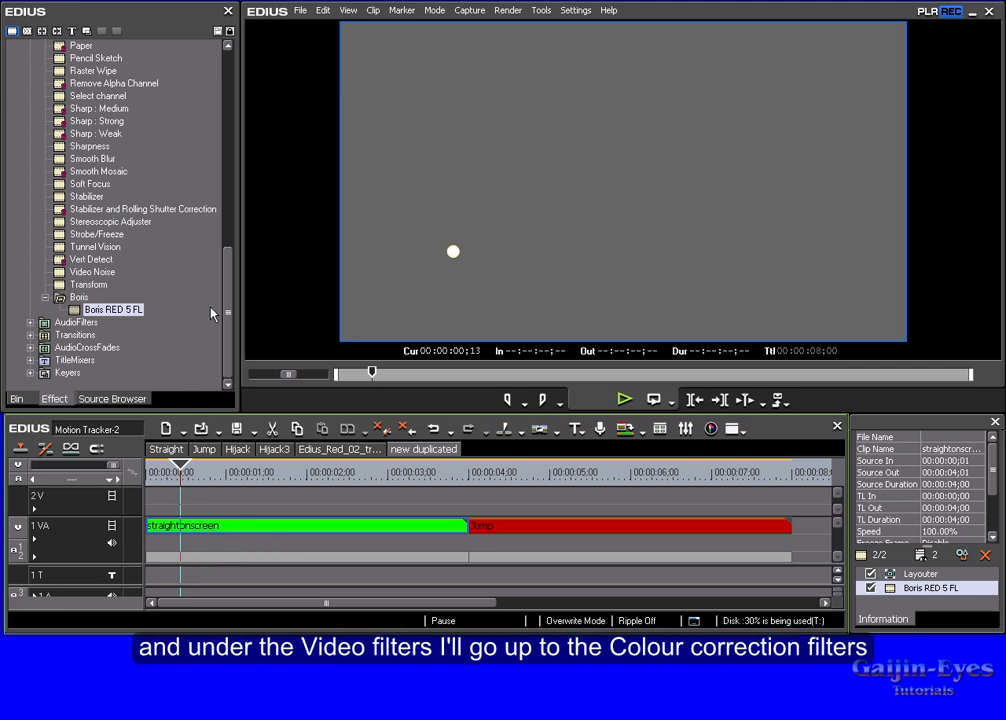
{"action": "left_click_drag", "start_coordinate": [228, 293], "coordinate": [230, 77]}
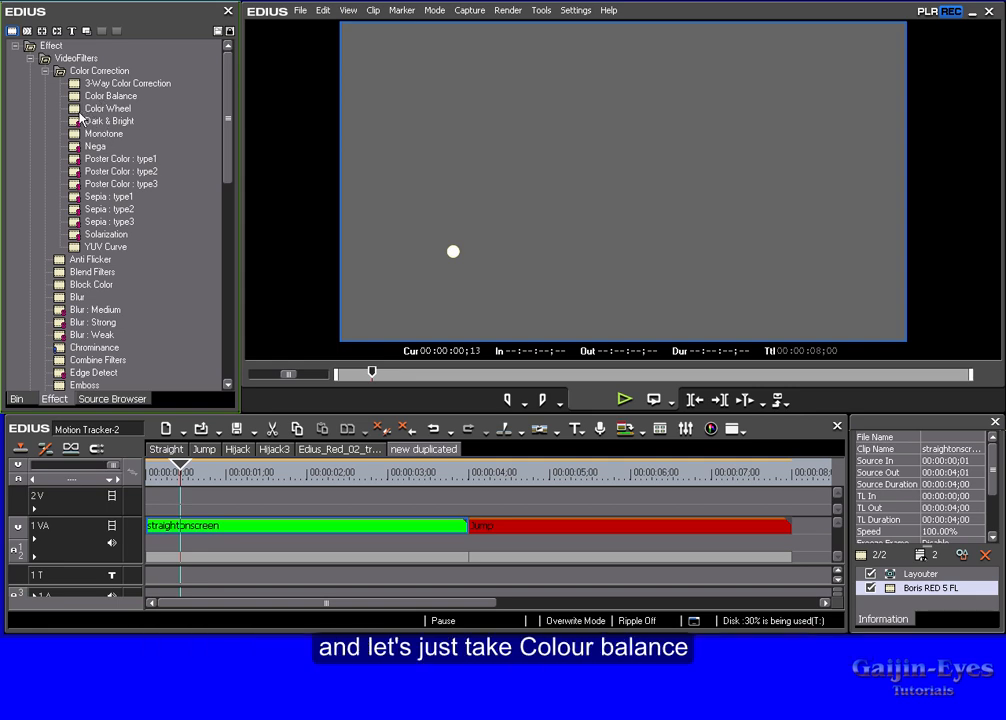
{"action": "left_click_drag", "start_coordinate": [80, 98], "coordinate": [281, 530]}
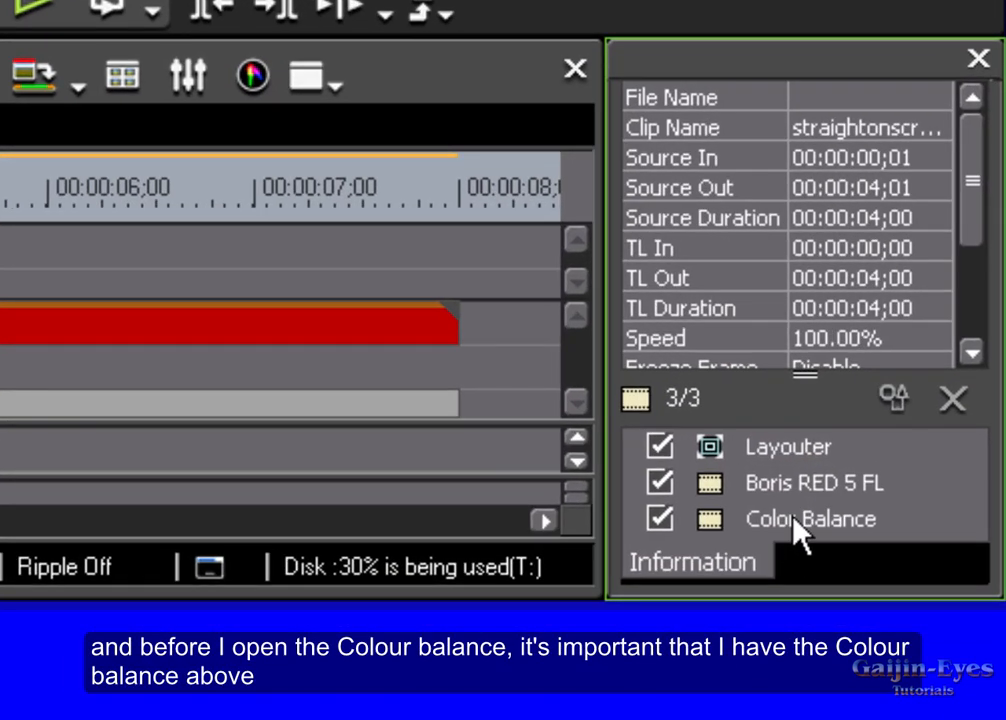
{"action": "left_click", "coordinate": [707, 535]}
{"action": "left_click_drag", "start_coordinate": [709, 530], "coordinate": [716, 486]}
Step: Strongly raise the contrast in the clip's Color Balance filter and confirm the settings
{"action": "double_click", "coordinate": [716, 487]}
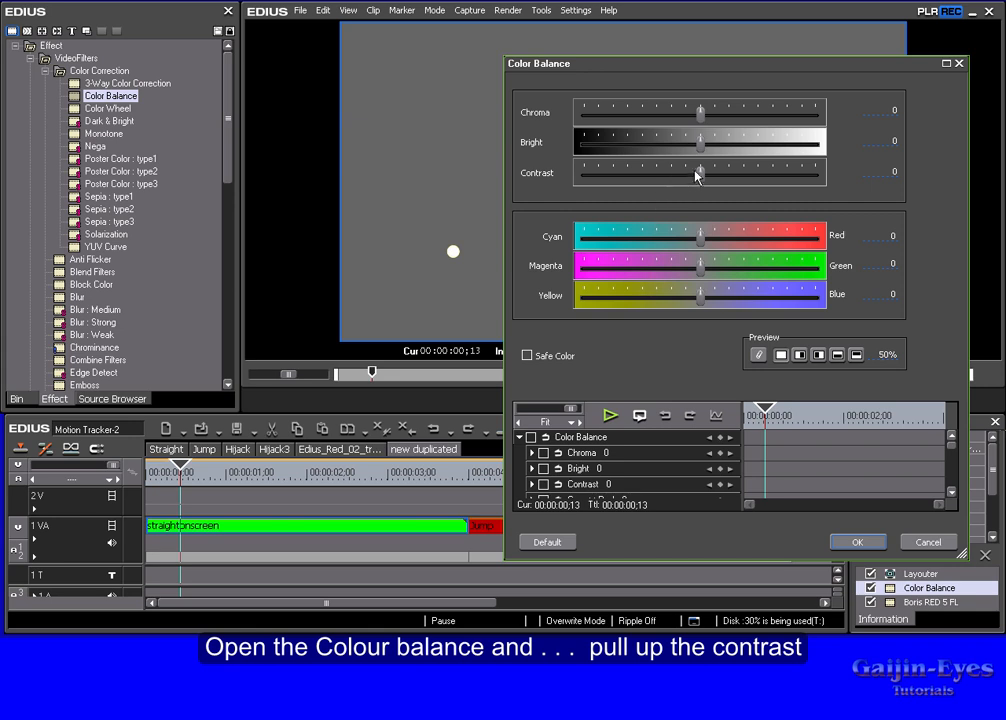
{"action": "left_click_drag", "start_coordinate": [698, 176], "coordinate": [788, 193]}
{"action": "left_click", "coordinate": [857, 541]}
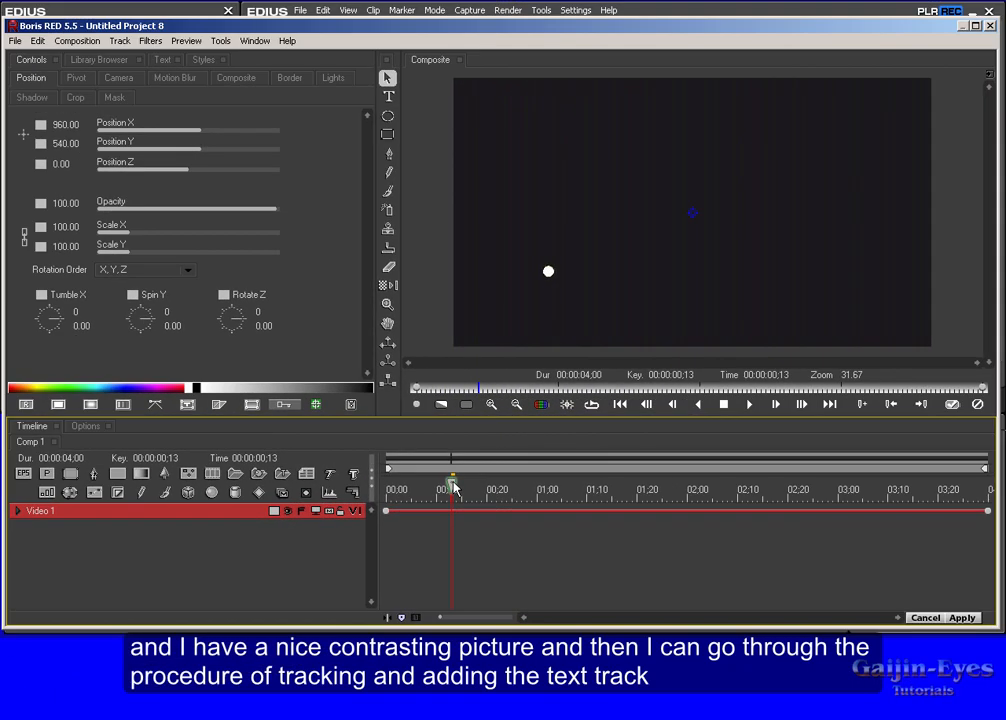
Step: Return the Boris RED composition to its first frame, apply the effect with the T text, and scrub through the clip in EDIUS
{"action": "left_click_drag", "start_coordinate": [453, 487], "coordinate": [386, 489]}
{"action": "left_click", "coordinate": [487, 353]}
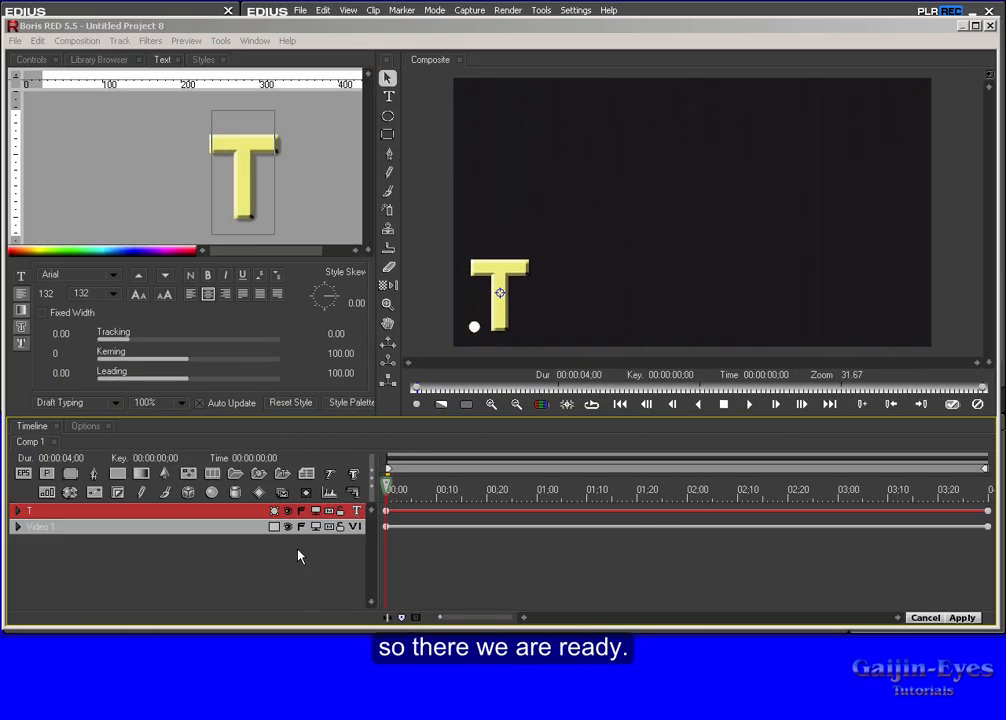
{"action": "left_click", "coordinate": [967, 619]}
{"action": "left_click_drag", "start_coordinate": [300, 478], "coordinate": [148, 488]}
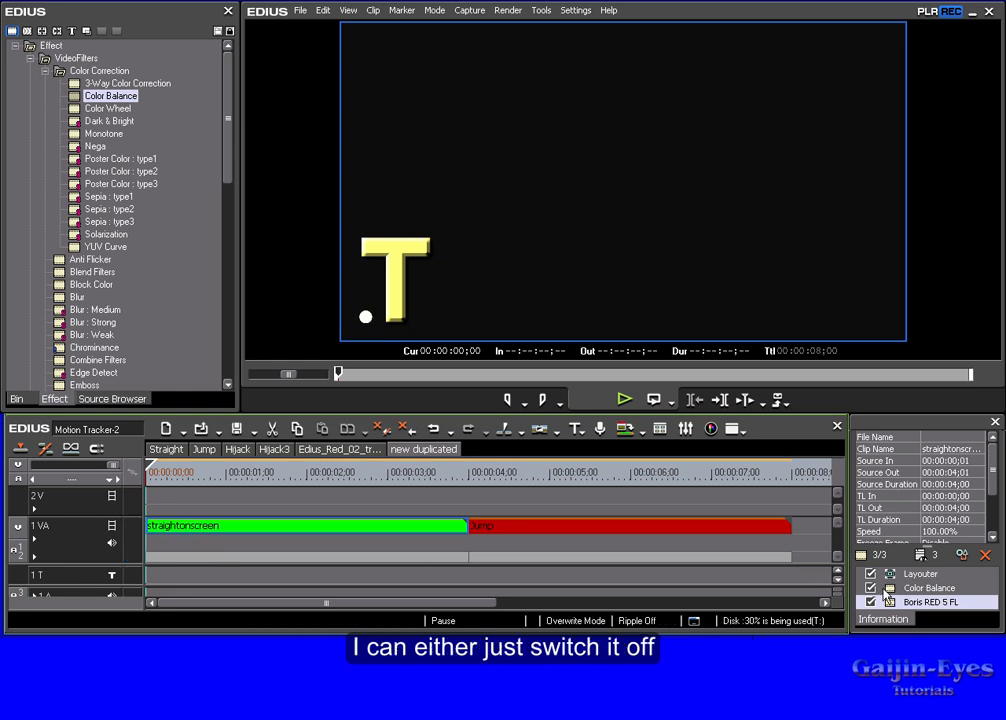
Step: Toggle Color Balance off and on, remove it from the straightonscreen clip, and scrub through the result
{"action": "left_click", "coordinate": [870, 588]}
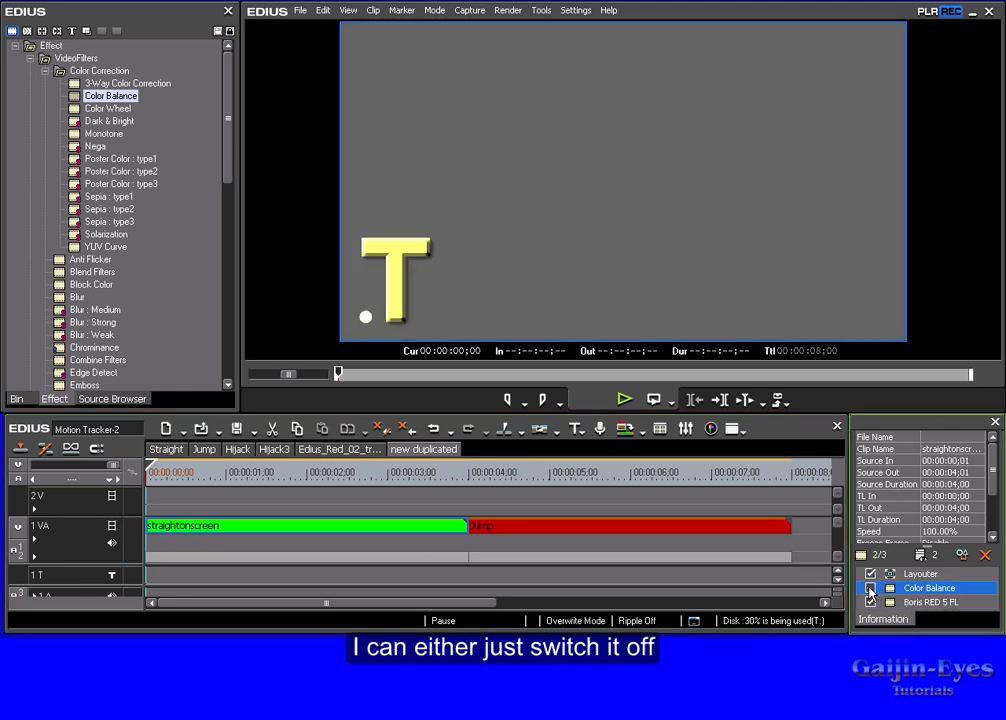
{"action": "left_click", "coordinate": [870, 588]}
{"action": "left_click_drag", "start_coordinate": [890, 590], "coordinate": [782, 581]}
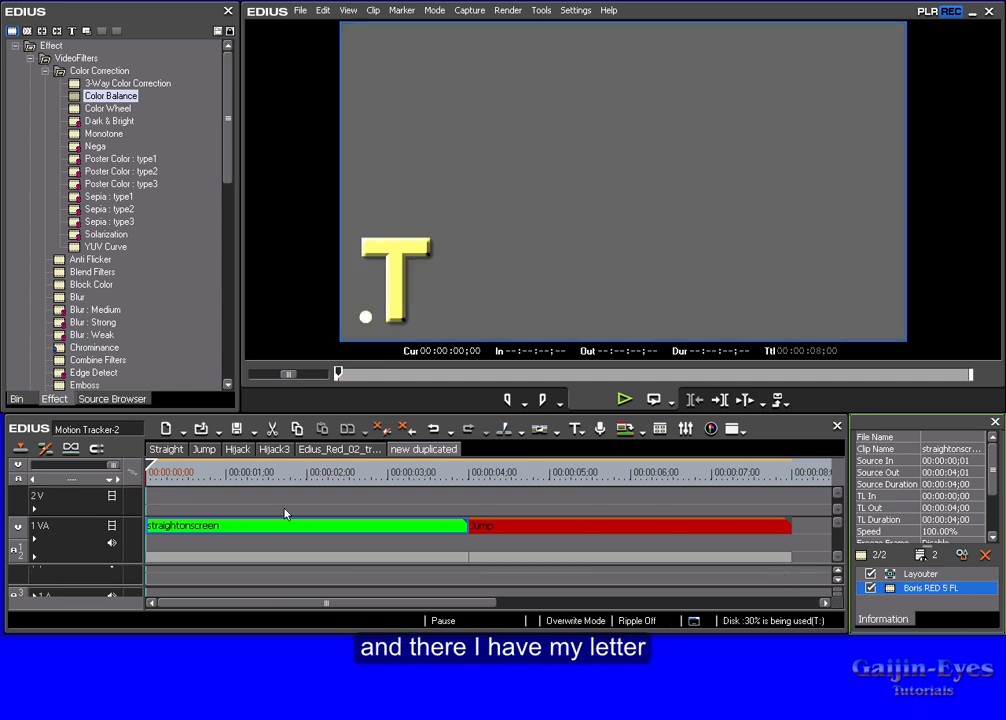
{"action": "left_click", "coordinate": [165, 468]}
{"action": "left_click_drag", "start_coordinate": [166, 456], "coordinate": [363, 461]}
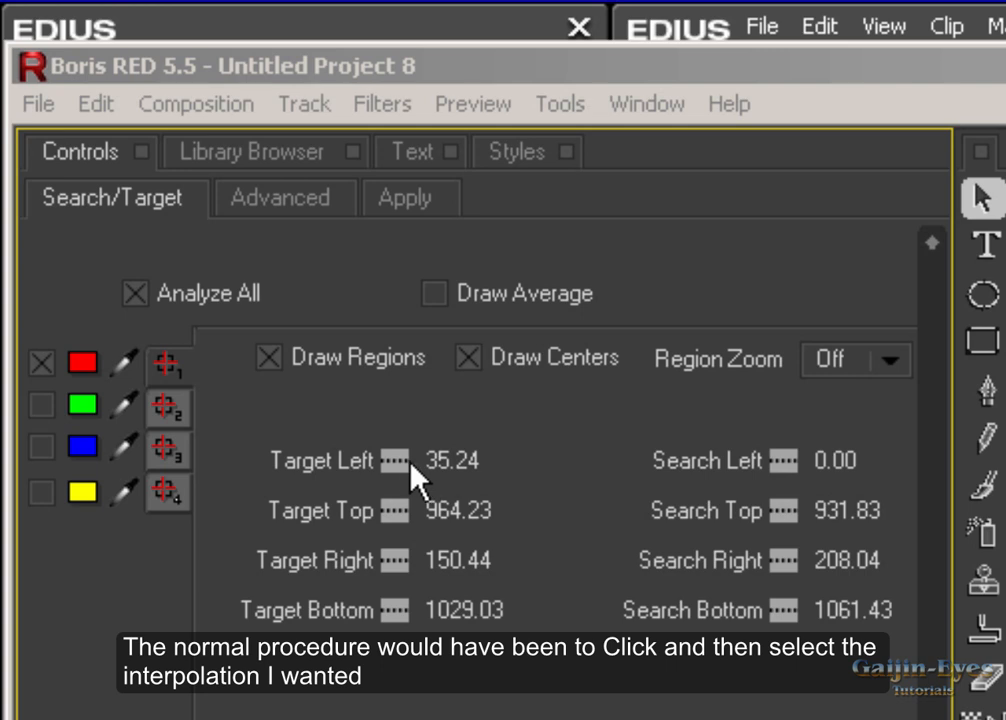
Step: Examine the interpolation choices for the Motion Tracker's Target Left and the default and toggle interpolation settings for keyframes
{"action": "left_click", "coordinate": [398, 466]}
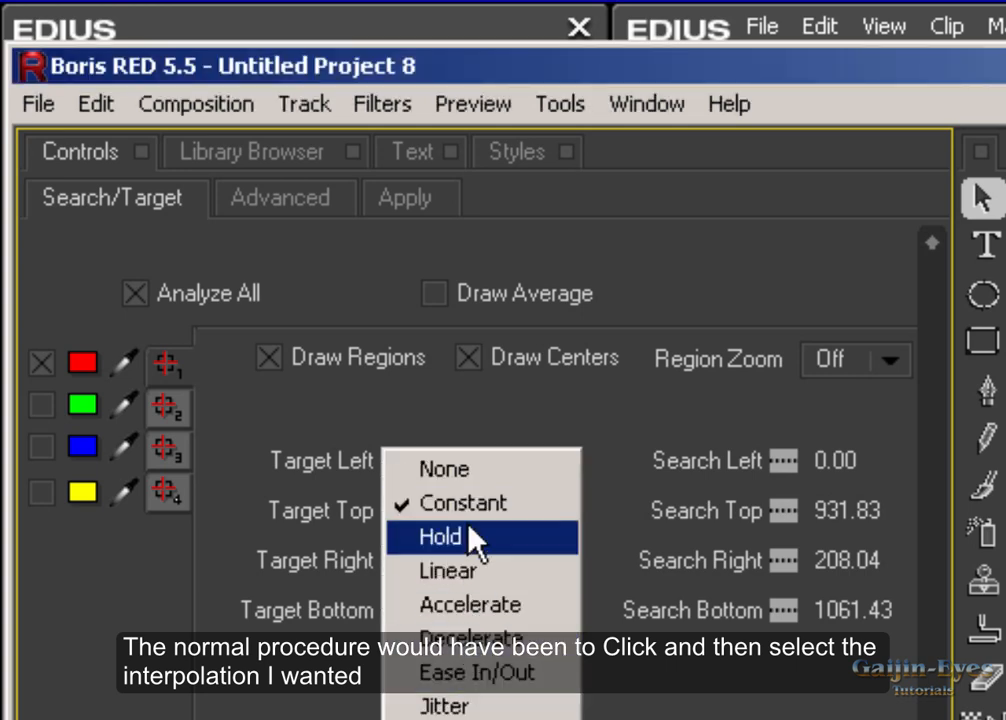
{"action": "left_click", "coordinate": [268, 702]}
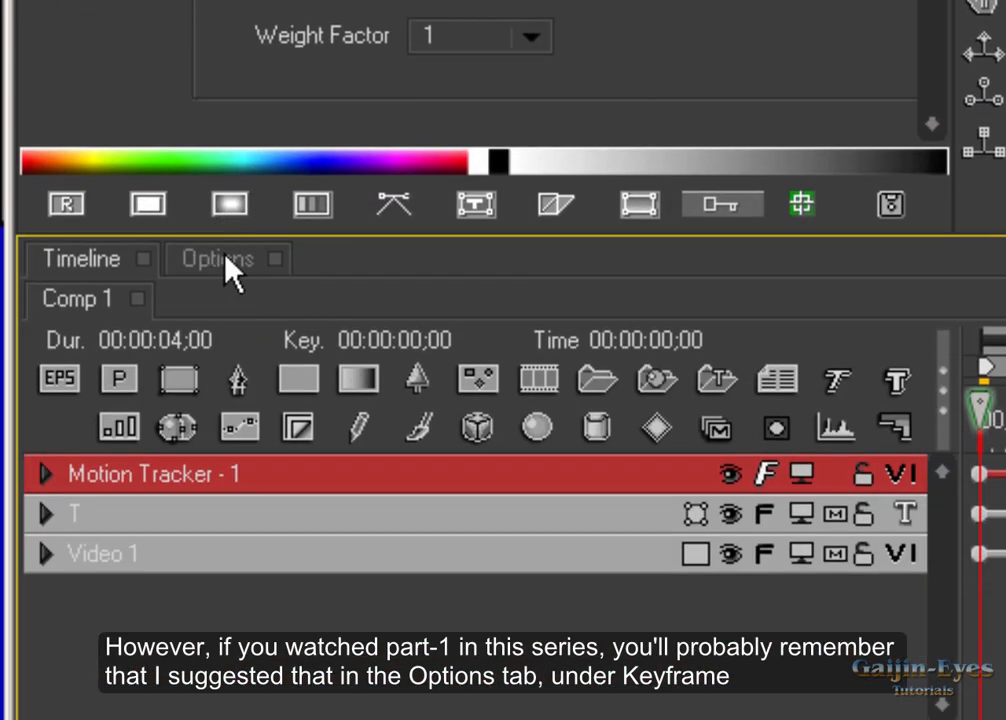
{"action": "left_click", "coordinate": [239, 262]}
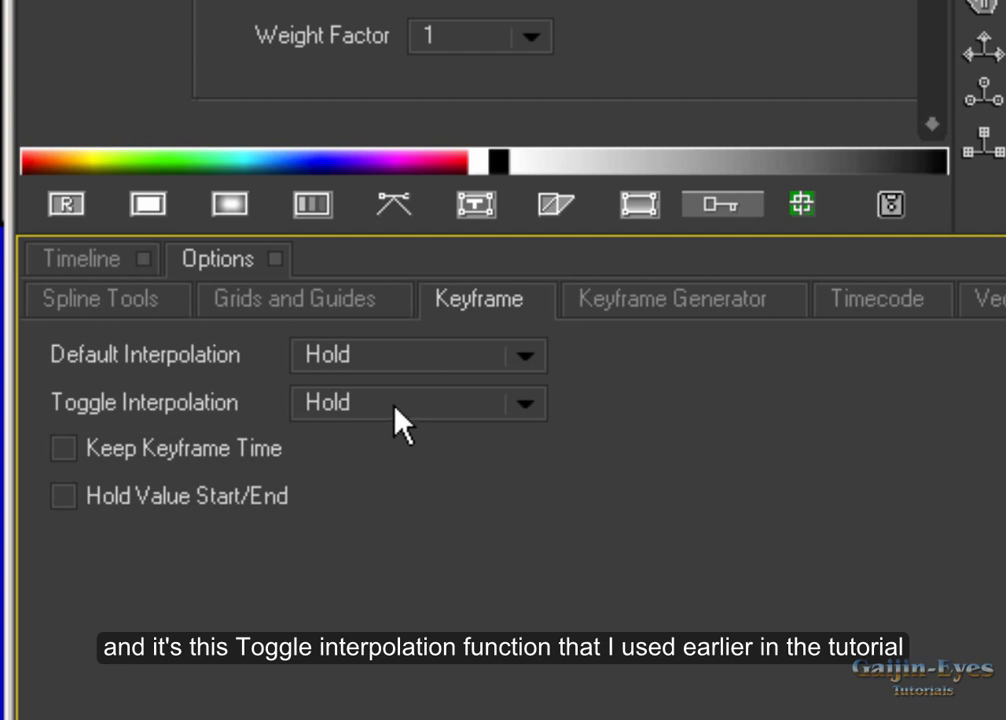
{"action": "left_click", "coordinate": [64, 262]}
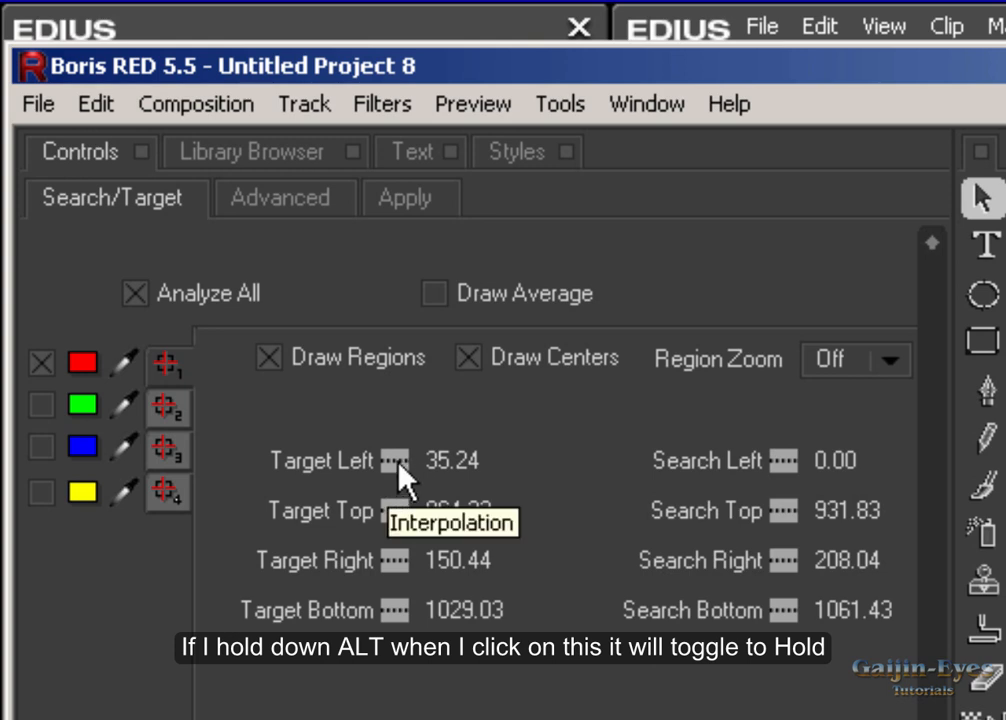
Step: Toggle the interpolation to Hold for all four Target and all four Search region values of Motion Tracker - 1
{"action": "left_click", "coordinate": [399, 463], "text": "alt"}
{"action": "left_click", "coordinate": [400, 508], "text": "alt"}
{"action": "left_click", "coordinate": [405, 558], "text": "alt"}
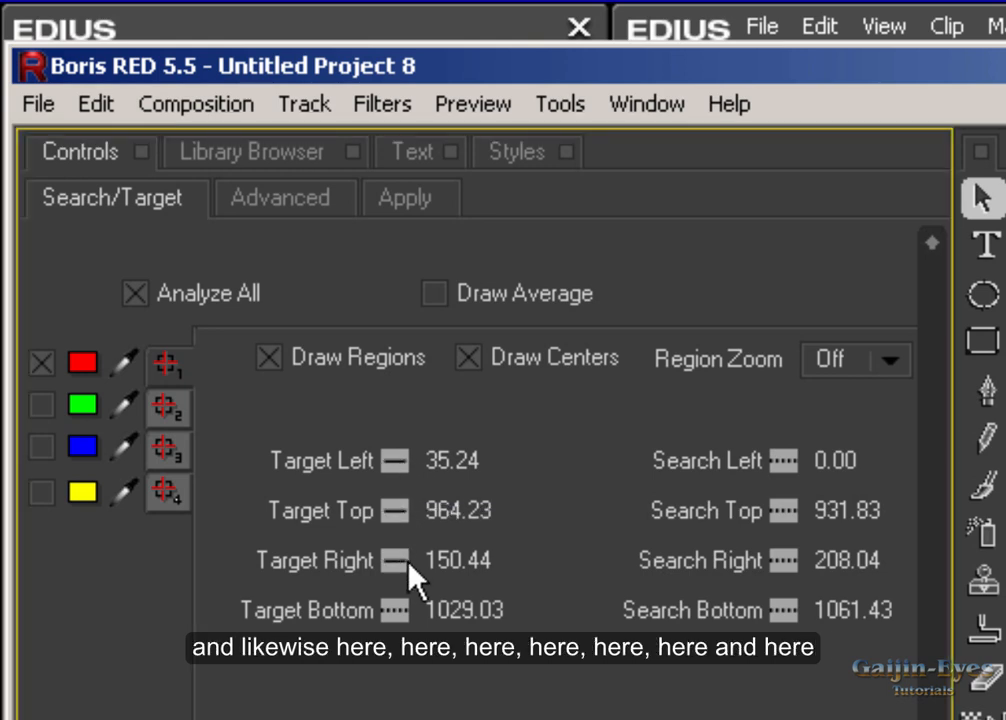
{"action": "left_click", "coordinate": [396, 610], "text": "alt"}
{"action": "left_click", "coordinate": [782, 610], "text": "alt"}
{"action": "left_click", "coordinate": [784, 560], "text": "alt"}
{"action": "left_click", "coordinate": [784, 510], "text": "alt"}
{"action": "left_click", "coordinate": [784, 461], "text": "alt"}
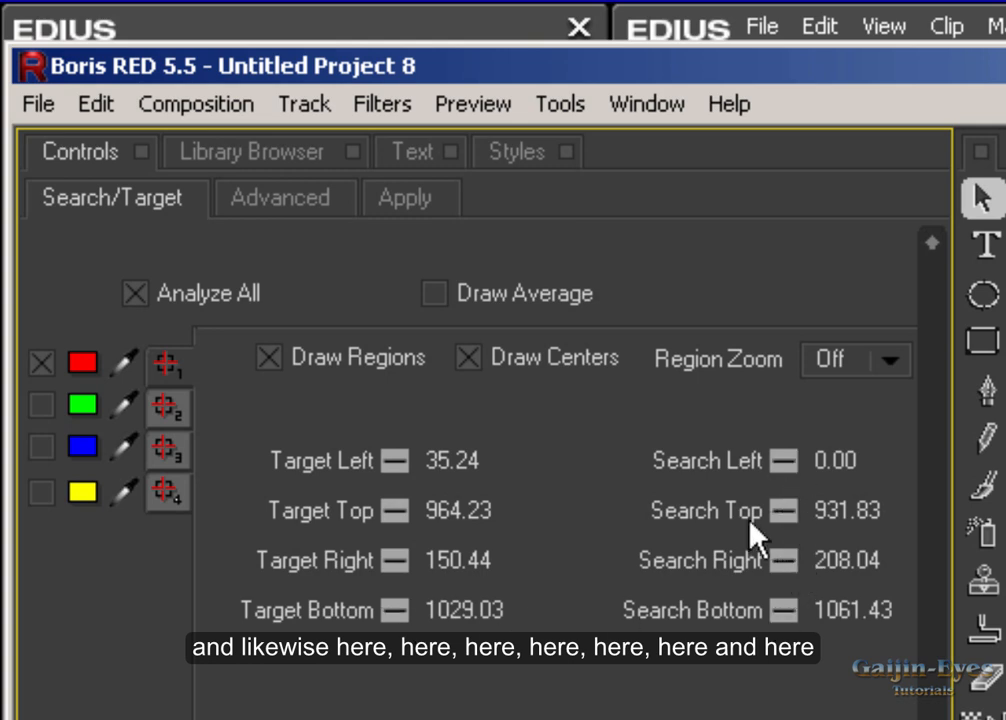